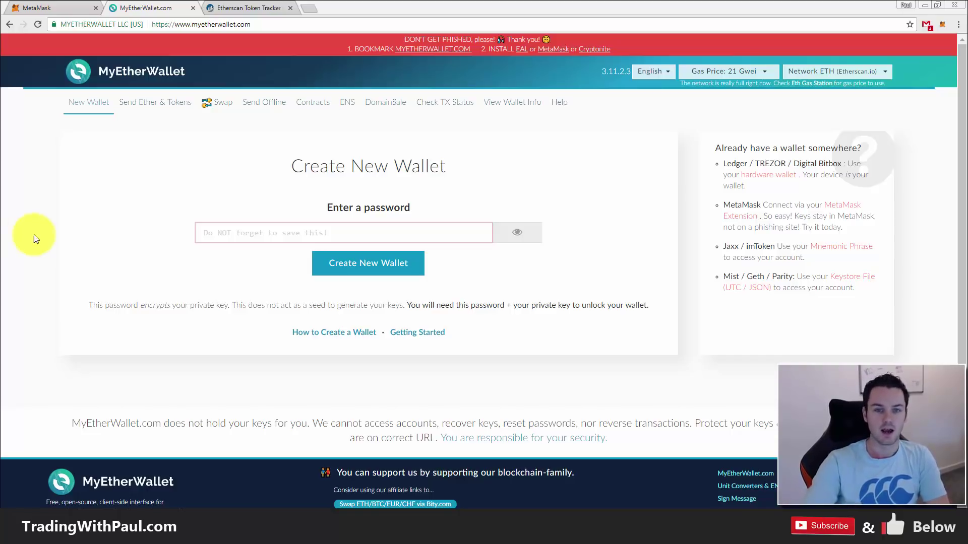
- Check the MetaMask and MyEtherWallet tabs, then open EOS (EOS) from Etherscan's ERC20 token list
{"action": "left_click", "coordinate": [53, 7]}
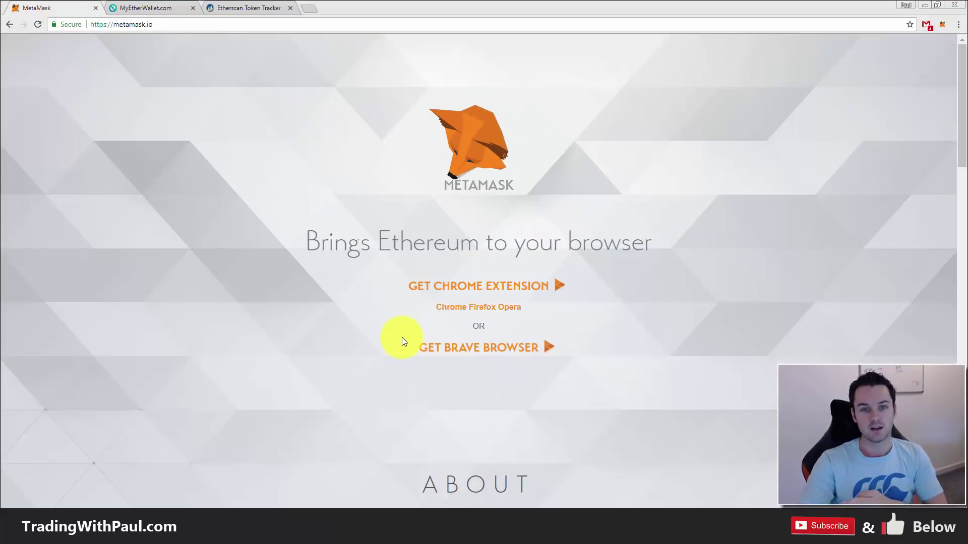
{"action": "left_click", "coordinate": [135, 5]}
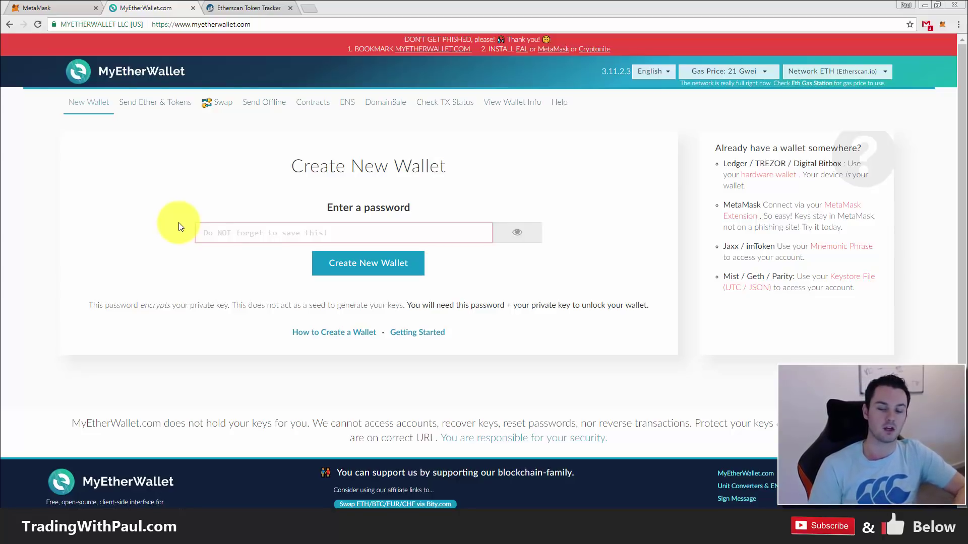
{"action": "left_click", "coordinate": [239, 7]}
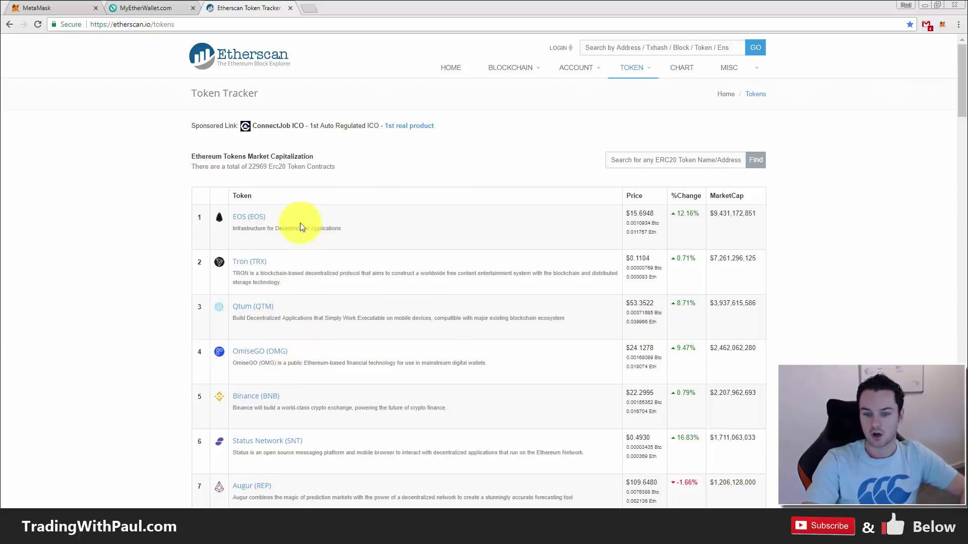
{"action": "left_click", "coordinate": [652, 168]}
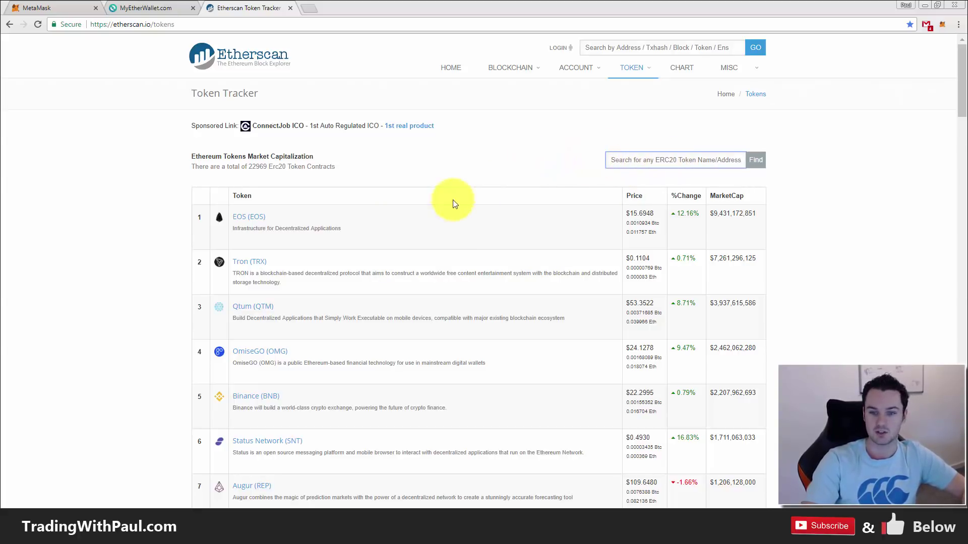
{"action": "left_click", "coordinate": [248, 220]}
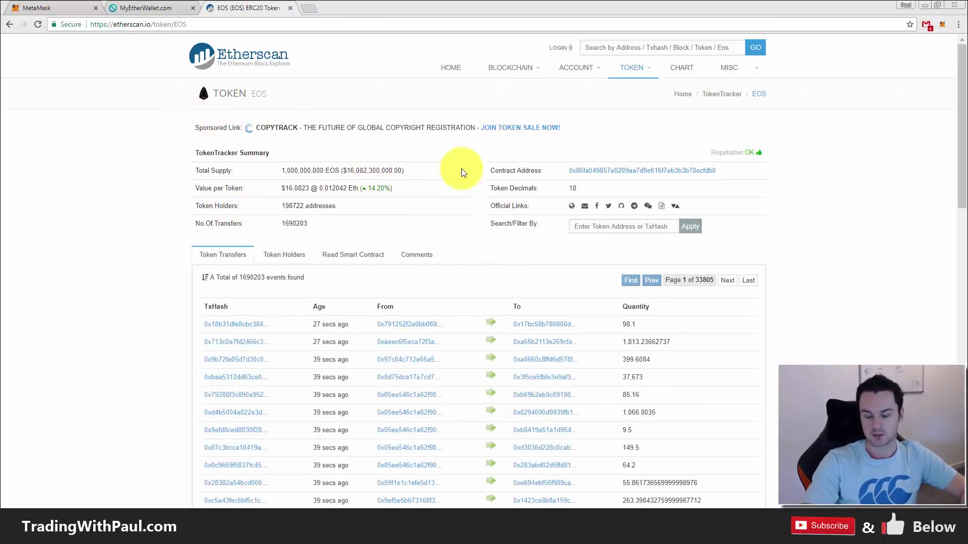
- Review the EOS token page, highlight the 198722-address holder count, and show the Token Holders list
{"action": "scroll", "coordinate": [359, 315], "scroll_direction": "down", "scroll_amount": 1}
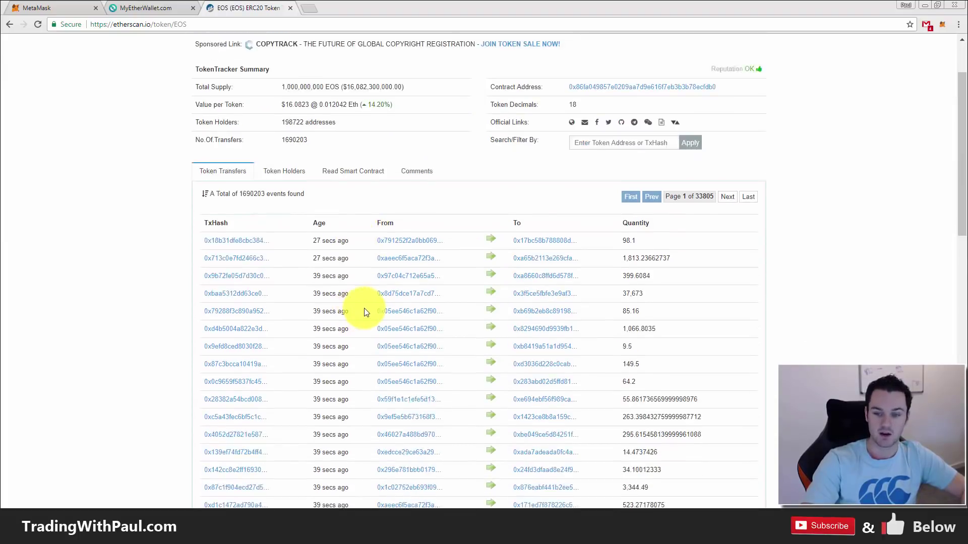
{"action": "scroll", "coordinate": [343, 237], "scroll_direction": "down", "scroll_amount": 10}
{"action": "scroll", "coordinate": [335, 234], "scroll_direction": "up", "scroll_amount": 6}
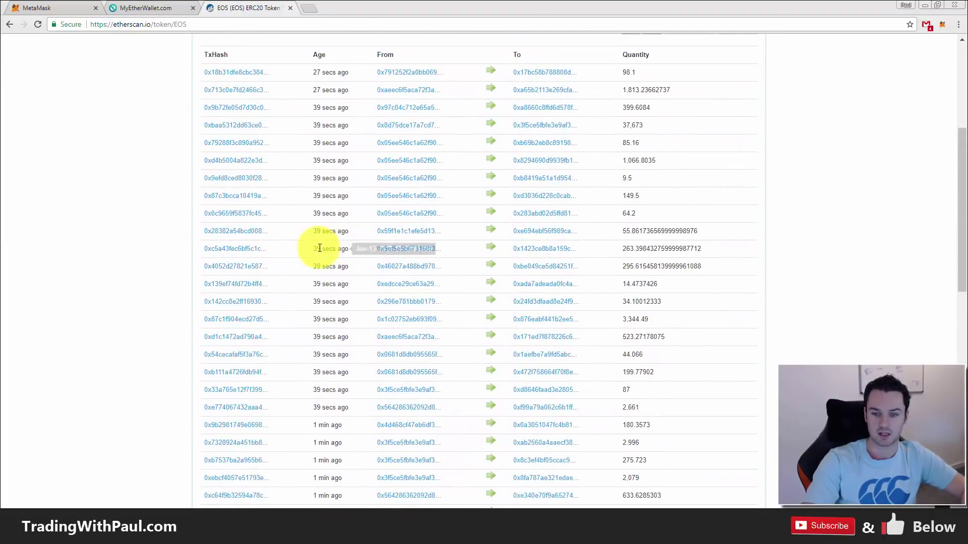
{"action": "scroll", "coordinate": [318, 247], "scroll_direction": "up", "scroll_amount": 4}
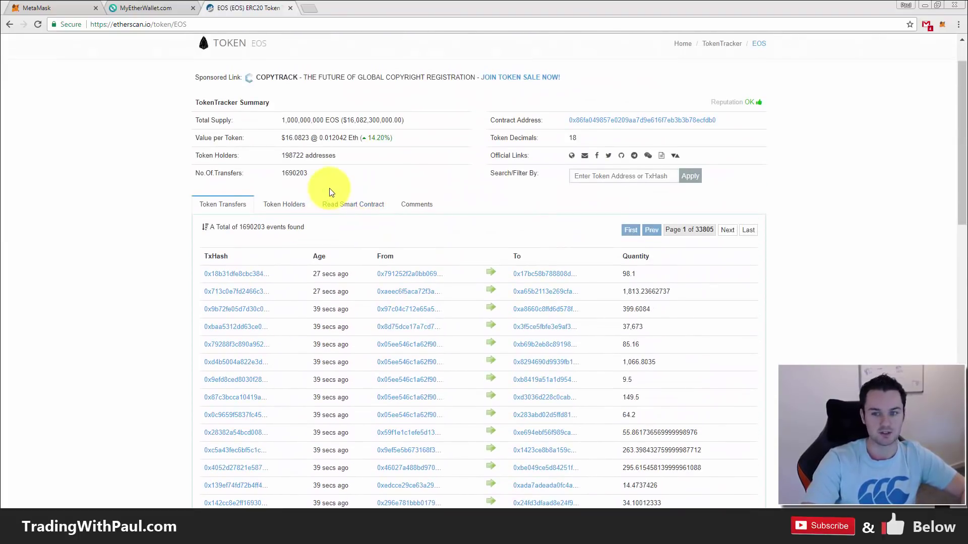
{"action": "scroll", "coordinate": [330, 192], "scroll_direction": "up", "scroll_amount": 1}
{"action": "left_click_drag", "start_coordinate": [282, 171], "coordinate": [380, 171]}
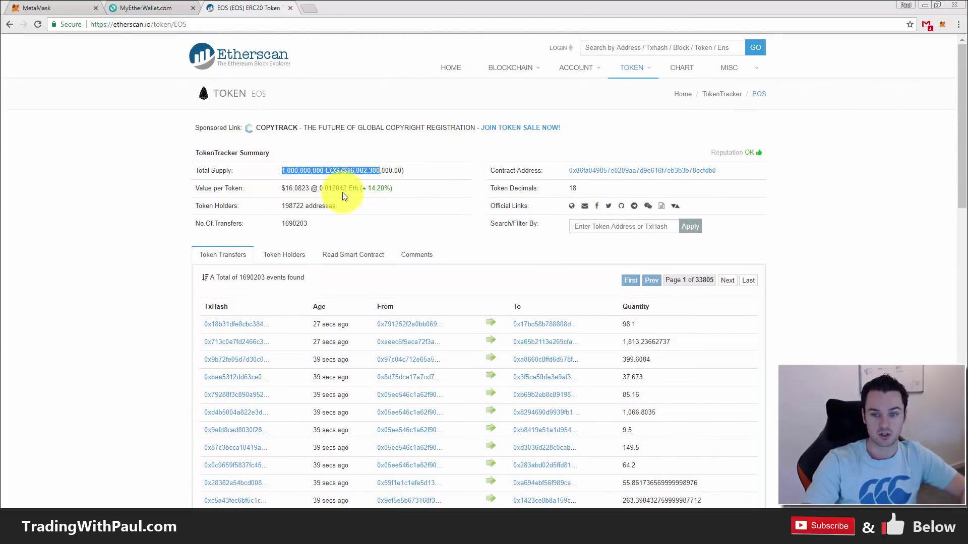
{"action": "left_click_drag", "start_coordinate": [278, 207], "coordinate": [342, 211]}
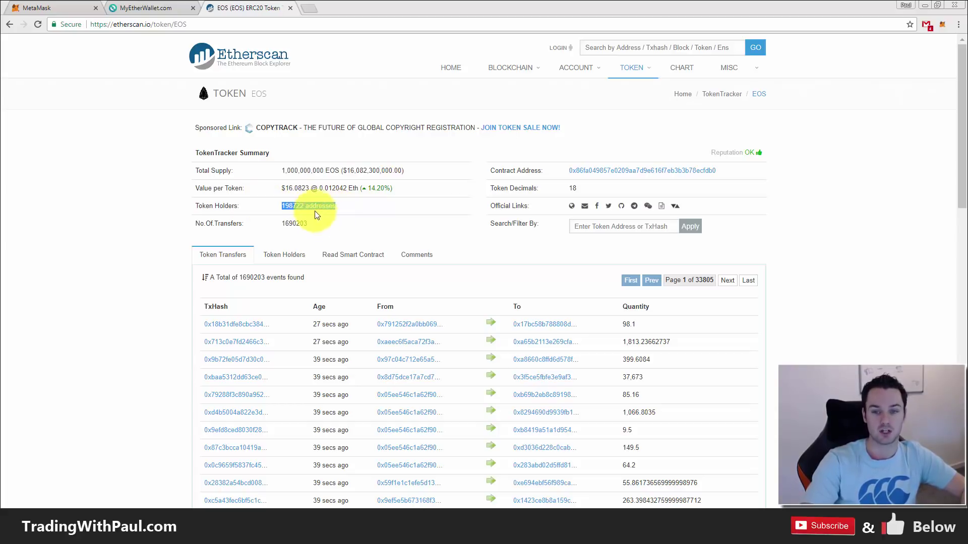
{"action": "left_click", "coordinate": [283, 254]}
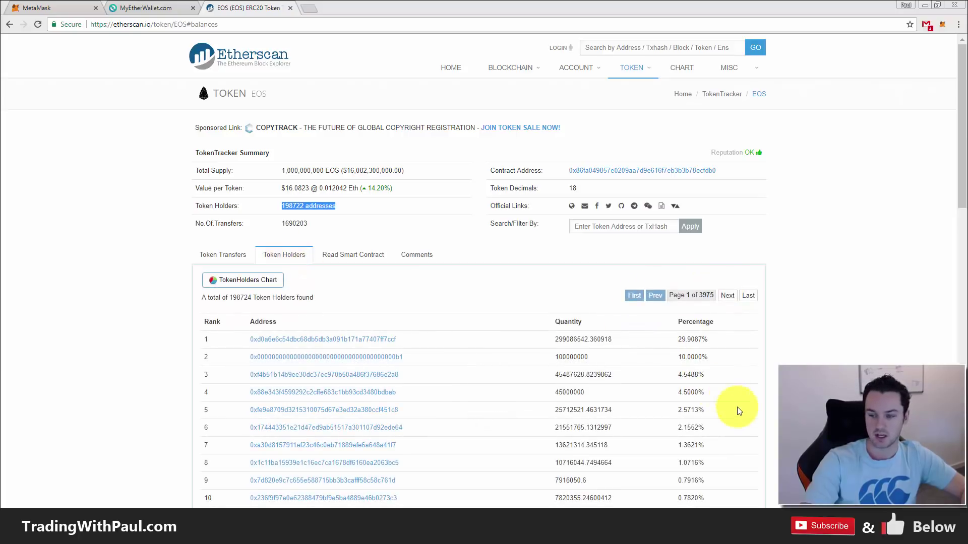
- Highlight the top EOS holder's quantity and percentage, then return to MyEtherWallet's Create New Wallet page
{"action": "scroll", "coordinate": [749, 347], "scroll_direction": "down", "scroll_amount": 2}
{"action": "mouse_move", "coordinate": [669, 240]}
{"action": "left_mouse_down"}
{"action": "mouse_move", "coordinate": [339, 238]}
{"action": "mouse_move", "coordinate": [654, 251]}
{"action": "left_mouse_up"}
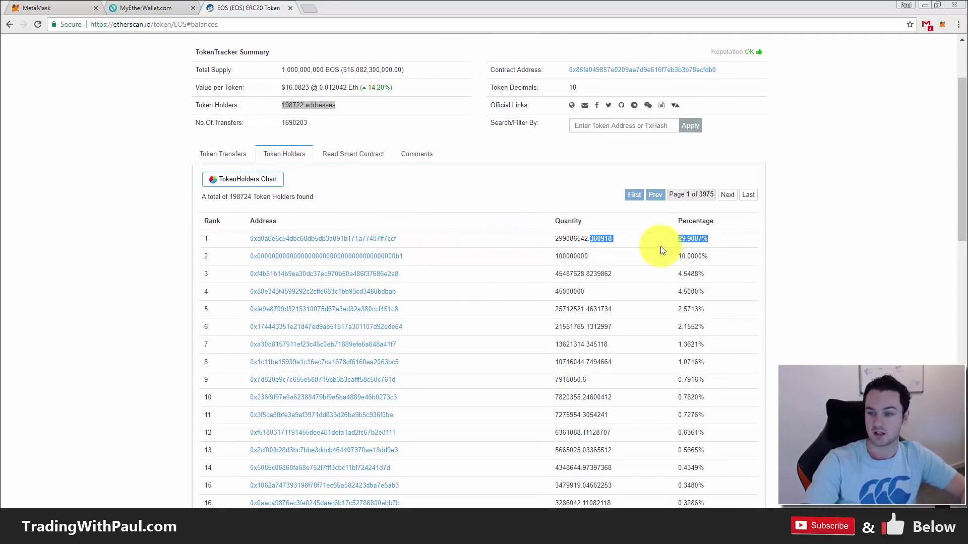
{"action": "scroll", "coordinate": [655, 247], "scroll_direction": "up", "scroll_amount": 2}
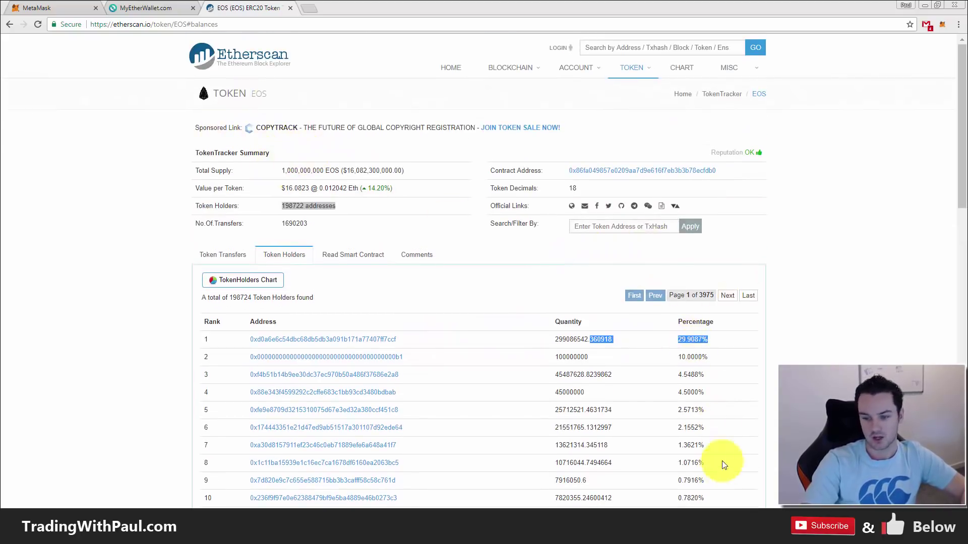
{"action": "left_click", "coordinate": [821, 370]}
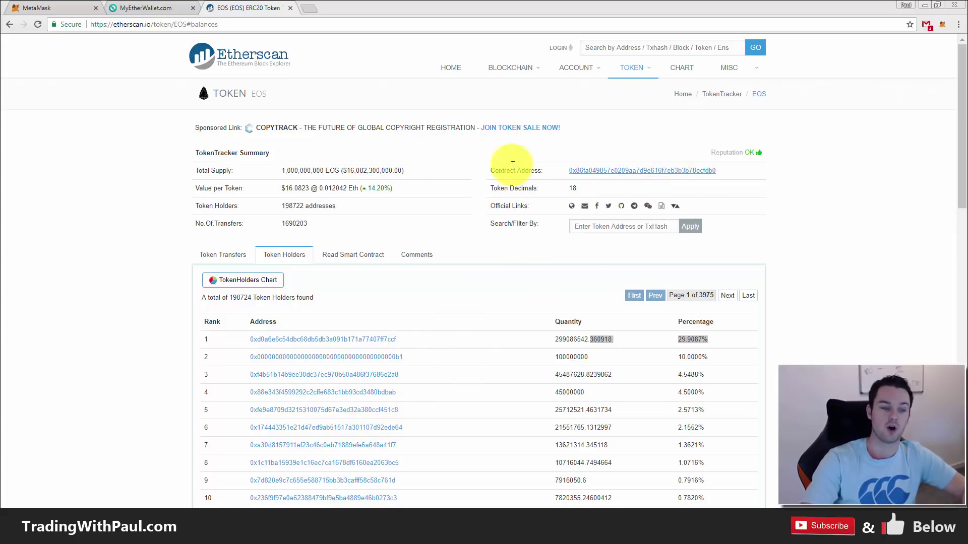
{"action": "left_click", "coordinate": [140, 9]}
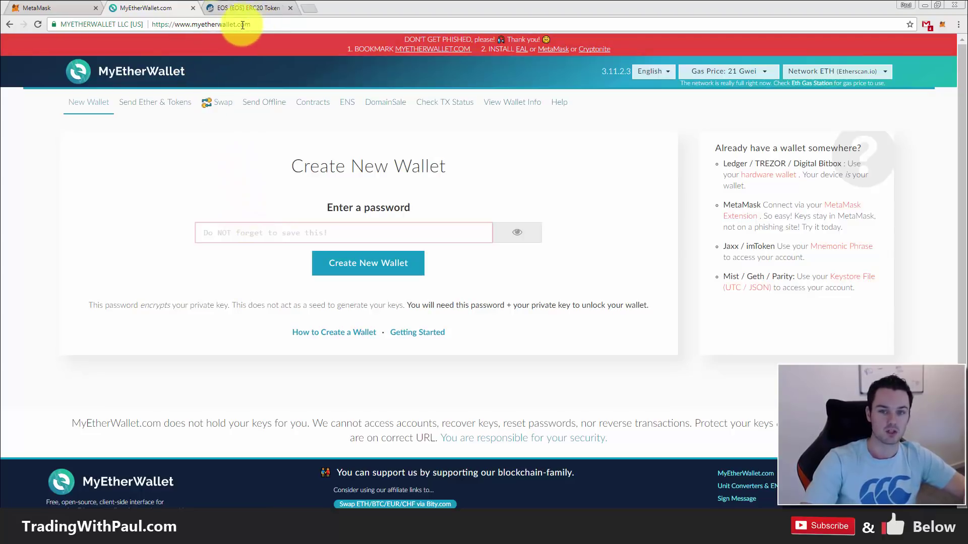
- Verify the MyEtherWallet URL and create a new wallet protected by a password
{"action": "left_click_drag", "start_coordinate": [192, 24], "coordinate": [241, 25]}
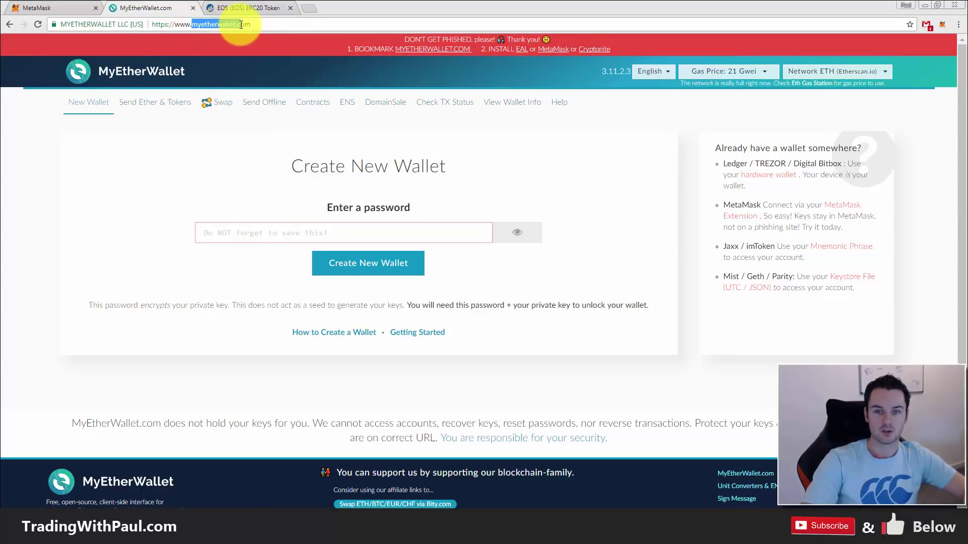
{"action": "left_click", "coordinate": [249, 25]}
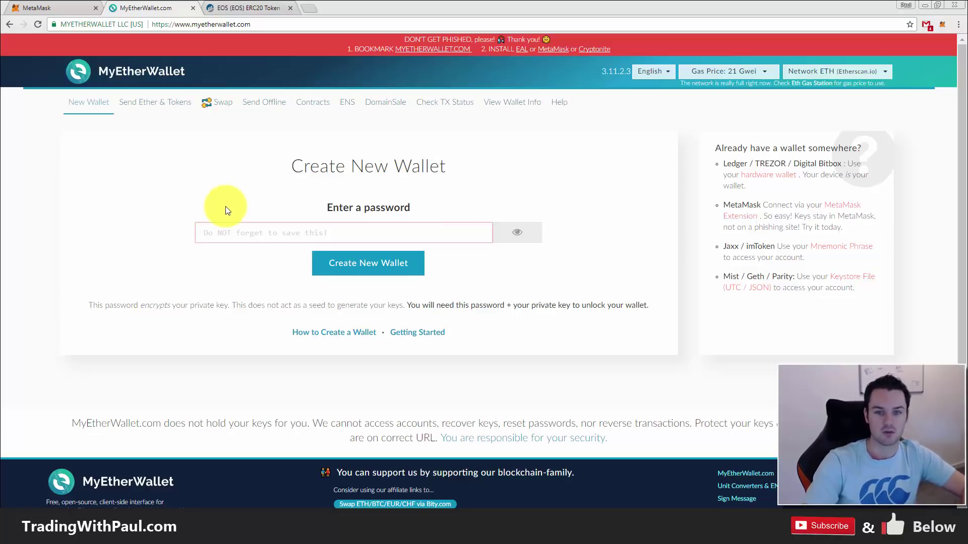
{"action": "left_click", "coordinate": [255, 232]}
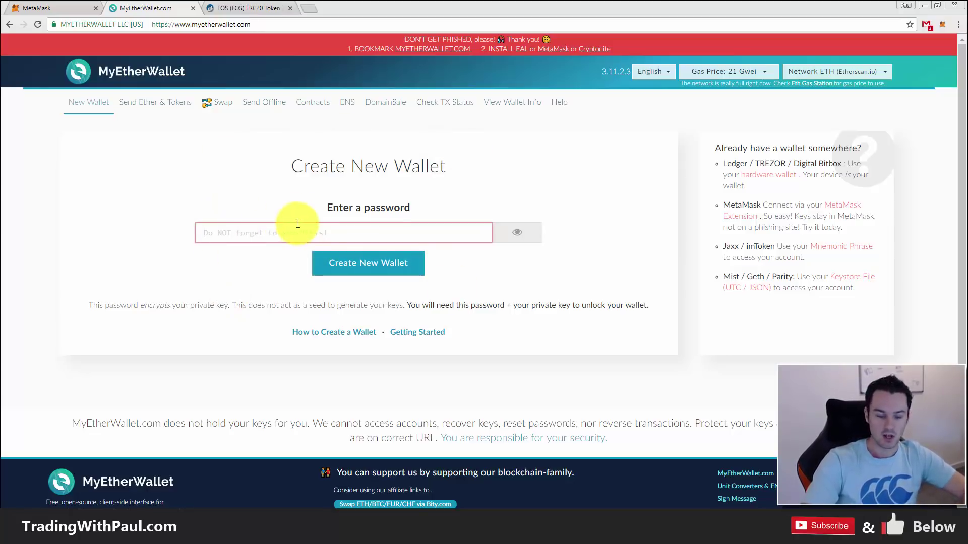
{"action": "type", "text": "abcdefghi"}
{"action": "left_click", "coordinate": [365, 260]}
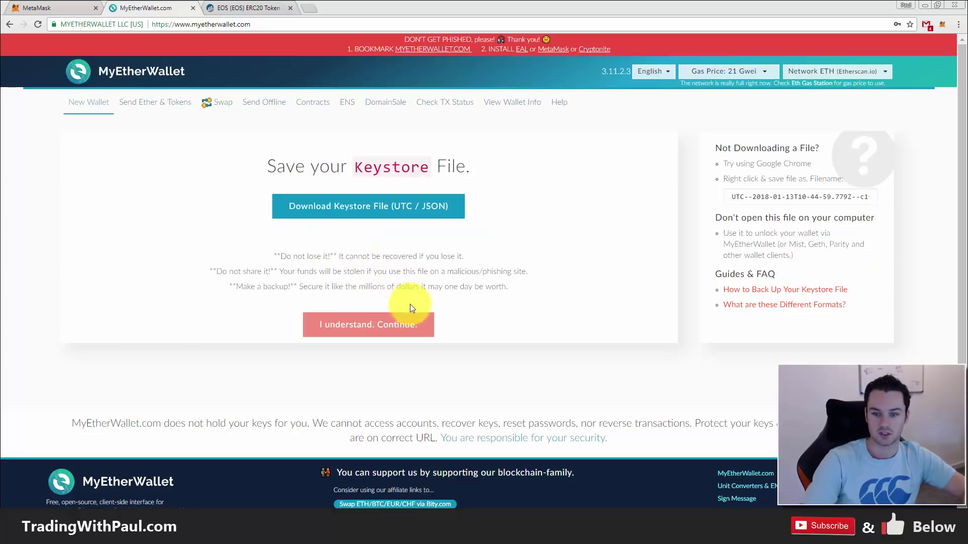
- Download the wallet's Keystore file (UTC / JSON) and continue to the private key step
{"action": "left_click", "coordinate": [388, 209]}
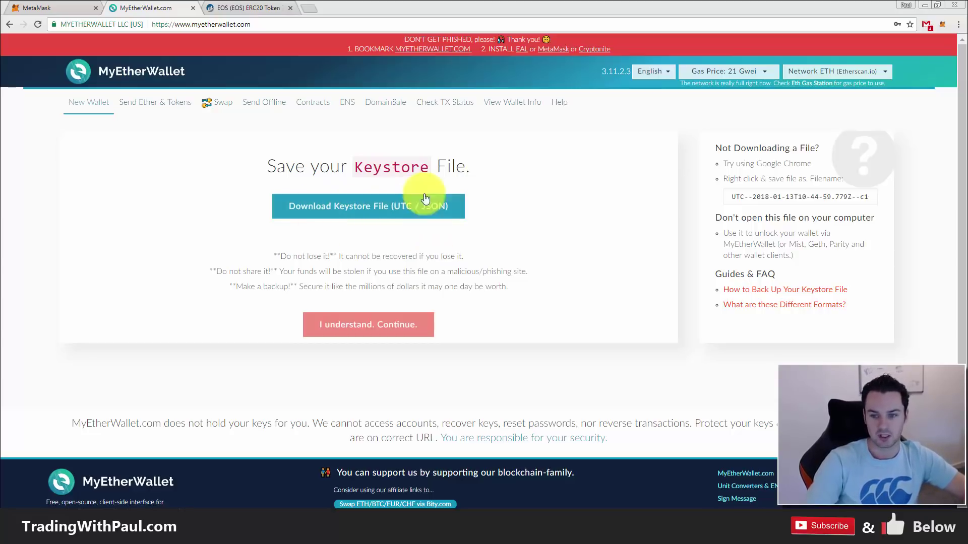
{"action": "left_click", "coordinate": [392, 211]}
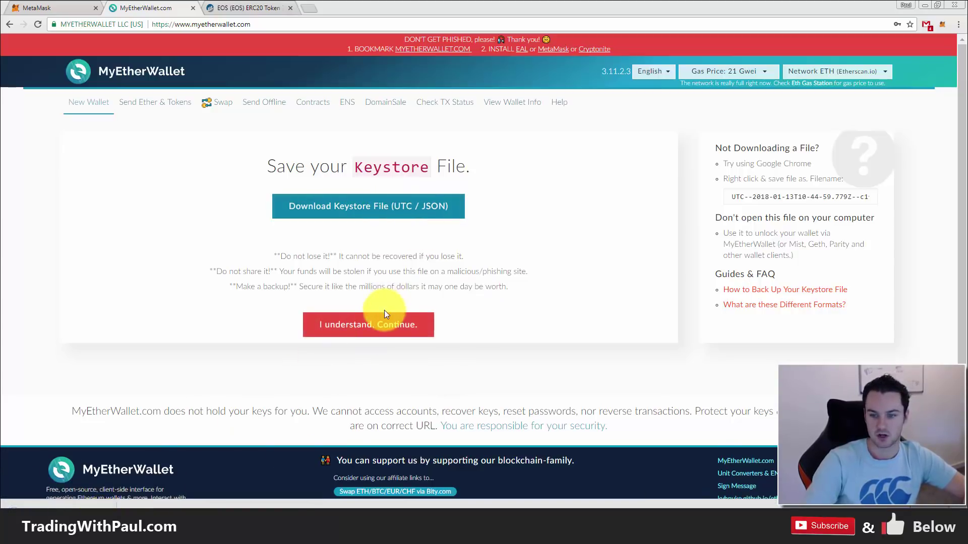
{"action": "left_click", "coordinate": [381, 328]}
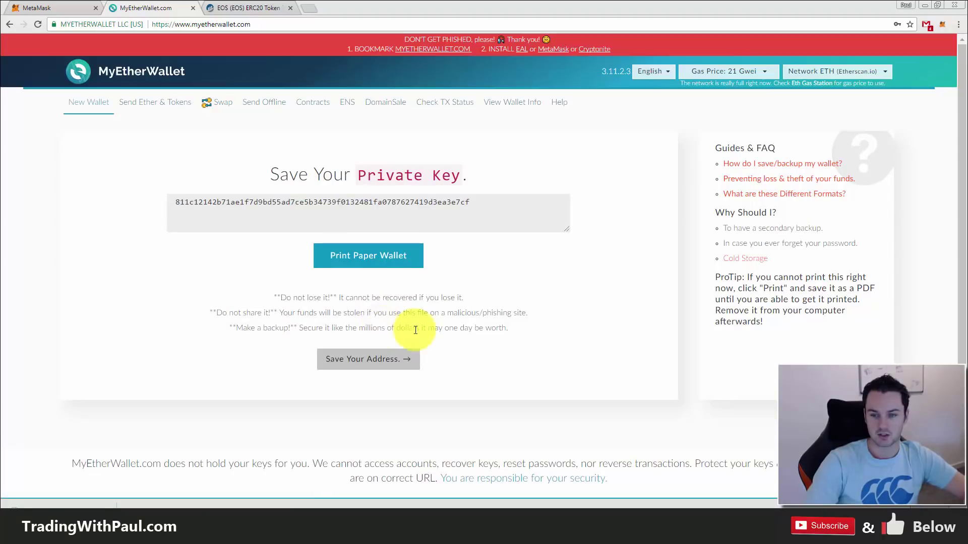
- Copy the new wallet's private key and paste it into an untitled Notepad document
{"action": "left_click_drag", "start_coordinate": [174, 201], "coordinate": [471, 205]}
{"action": "left_click", "coordinate": [479, 212]}
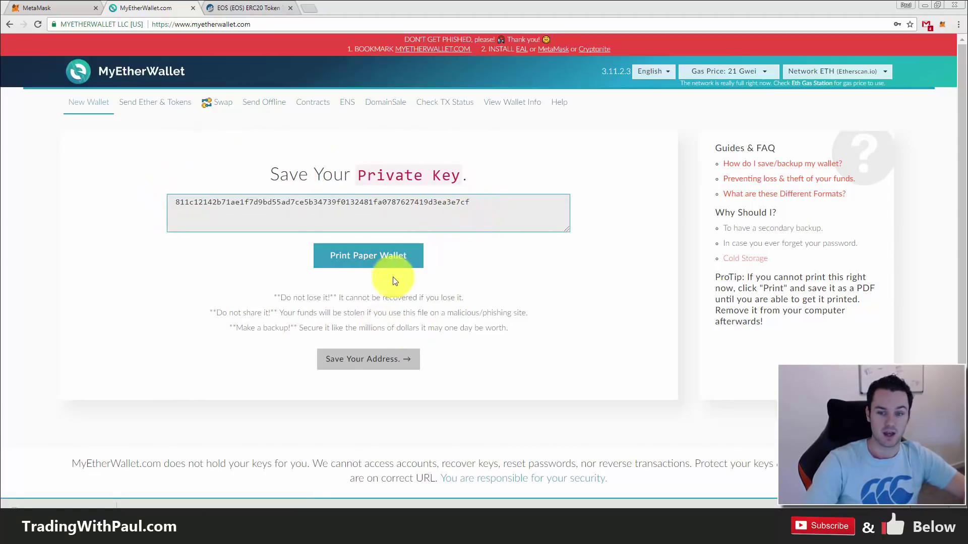
{"action": "left_click_drag", "start_coordinate": [477, 202], "coordinate": [177, 197]}
{"action": "right_click", "coordinate": [219, 205]}
{"action": "left_click", "coordinate": [249, 213]}
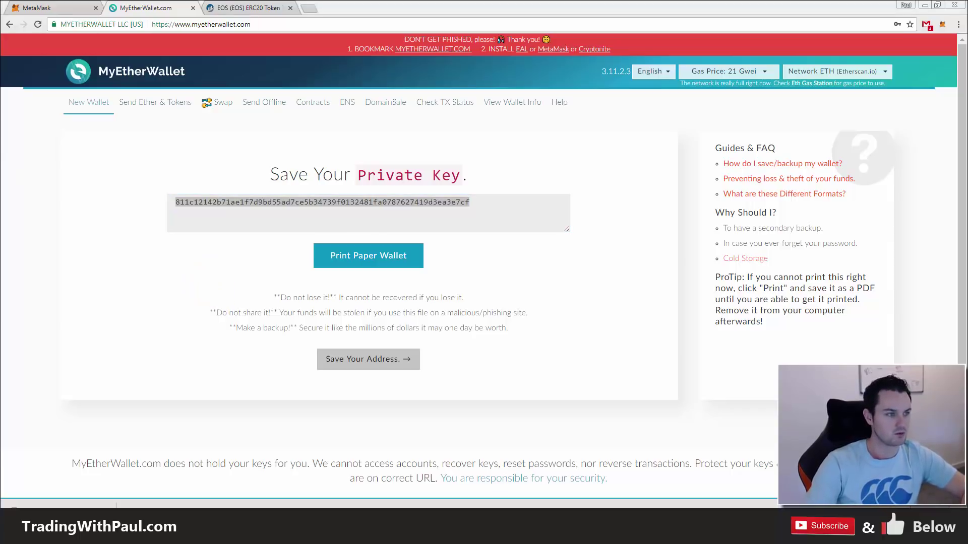
{"action": "key", "text": "ctrl+v"}
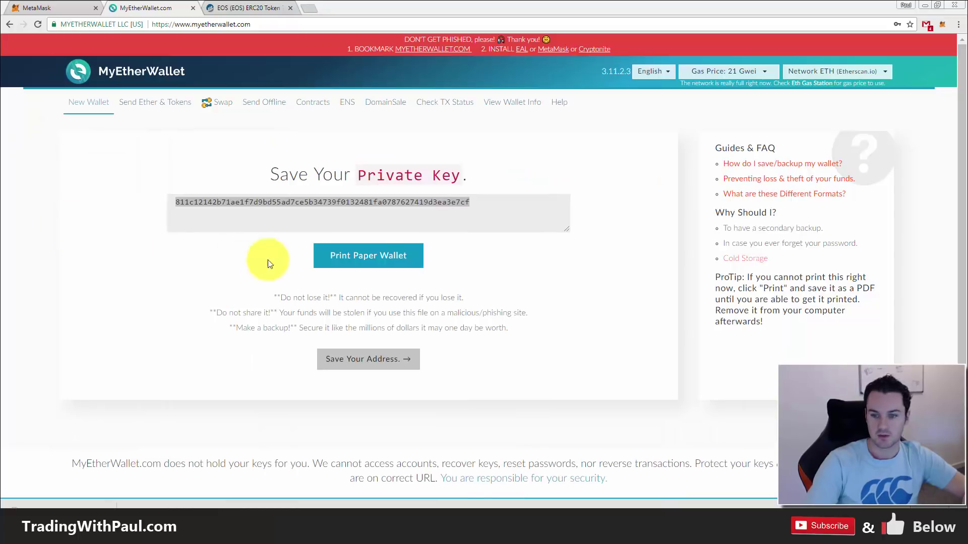
- Generate a printable paper wallet for the new wallet
{"action": "right_click", "coordinate": [380, 257]}
{"action": "left_click", "coordinate": [294, 286]}
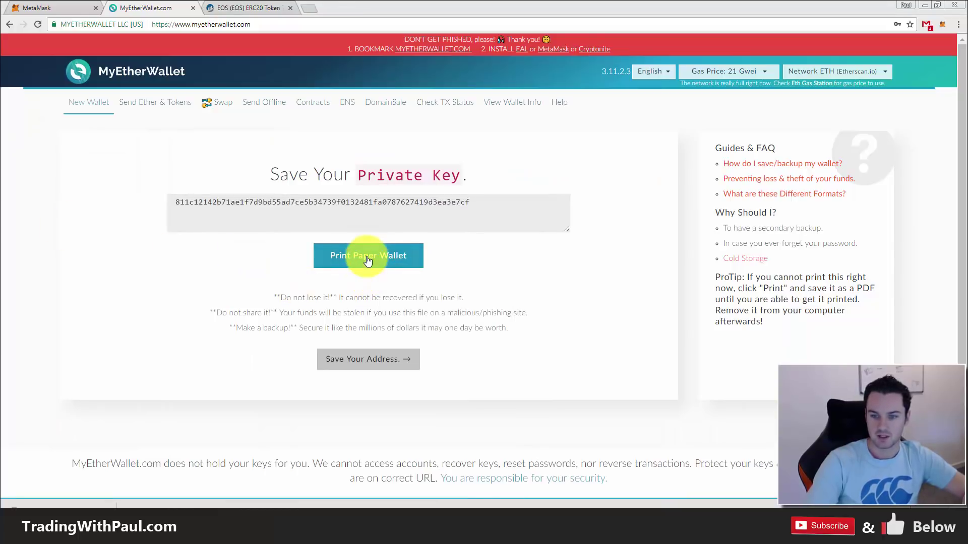
{"action": "left_click", "coordinate": [368, 255]}
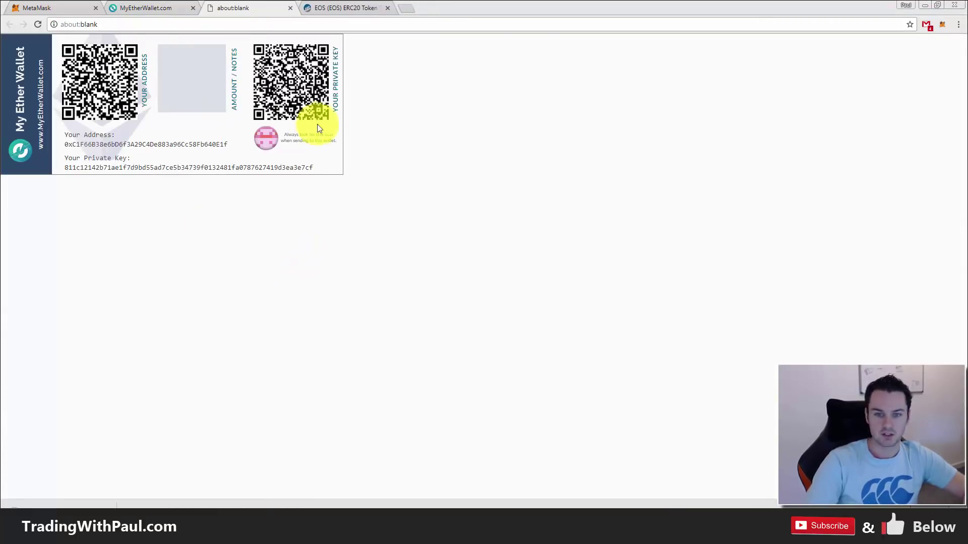
- Dismiss the print dialog, select the full address on the paper wallet, and return to MyEtherWallet
{"action": "key", "text": "Escape"}
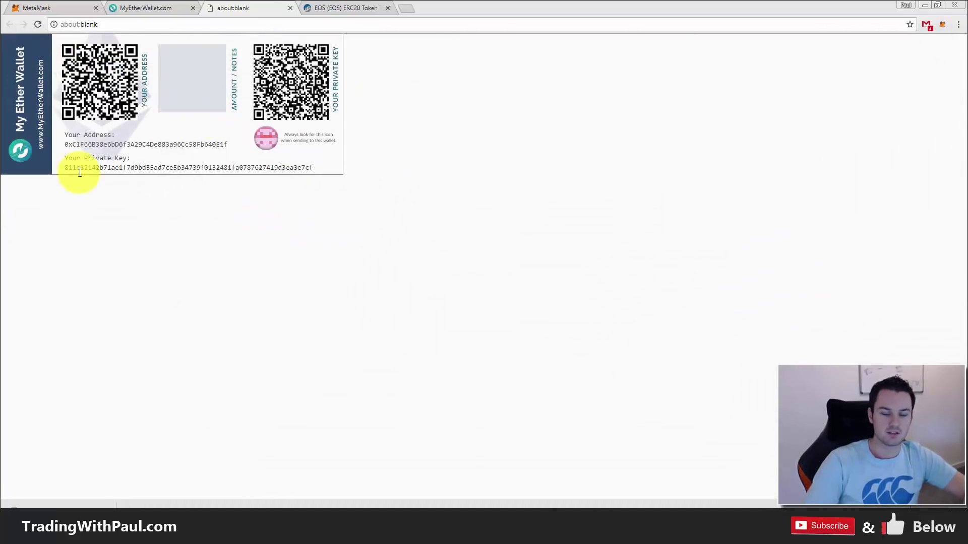
{"action": "mouse_move", "coordinate": [67, 144]}
{"action": "left_mouse_down"}
{"action": "mouse_move", "coordinate": [231, 143]}
{"action": "mouse_move", "coordinate": [77, 142]}
{"action": "left_mouse_up"}
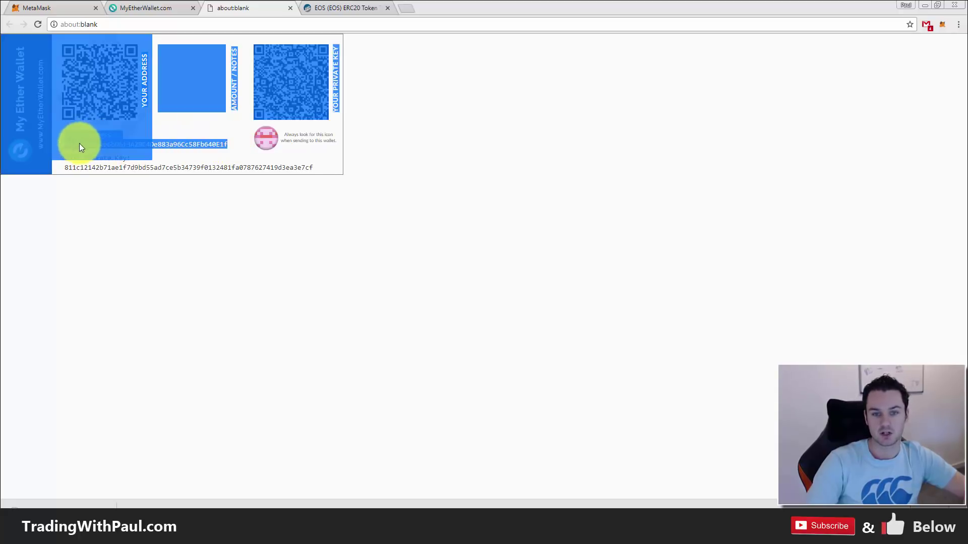
{"action": "left_click", "coordinate": [223, 145]}
{"action": "left_click_drag", "start_coordinate": [221, 145], "coordinate": [86, 151]}
{"action": "left_click", "coordinate": [209, 160]}
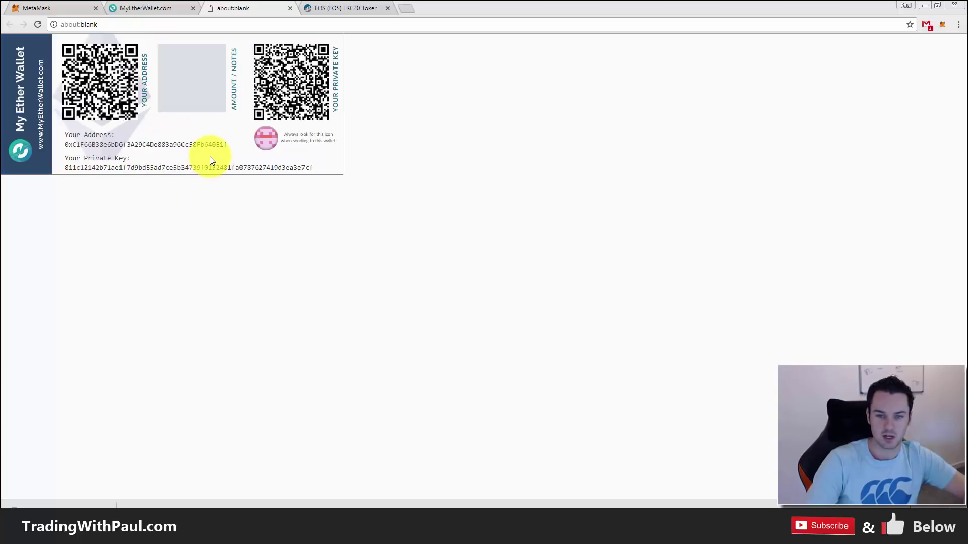
{"action": "double_click", "coordinate": [206, 145]}
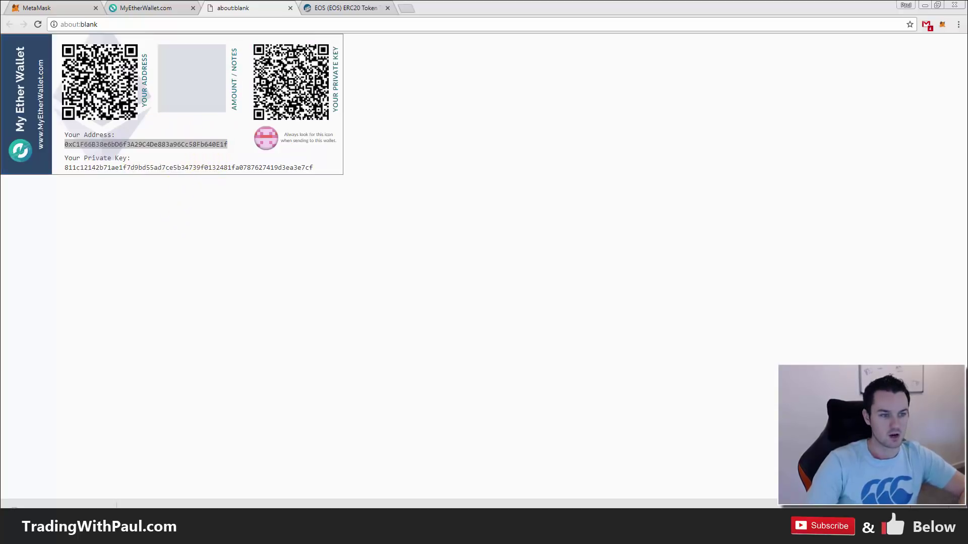
{"action": "left_click", "coordinate": [198, 205]}
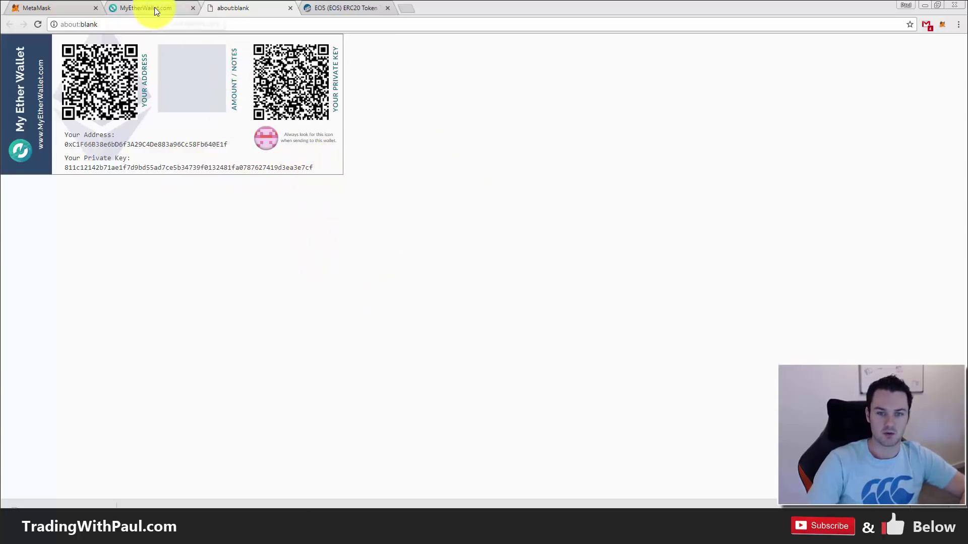
{"action": "double_click", "coordinate": [178, 145]}
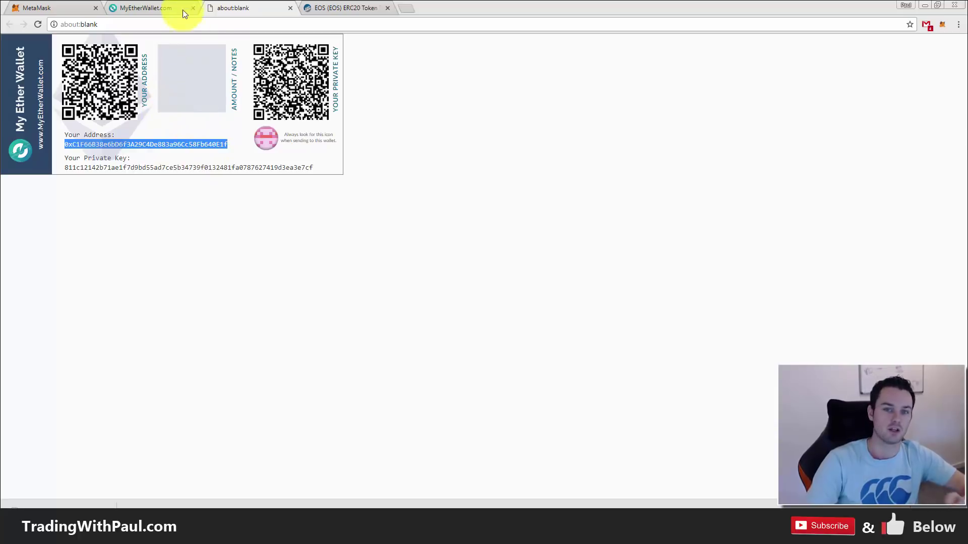
{"action": "left_click", "coordinate": [169, 6]}
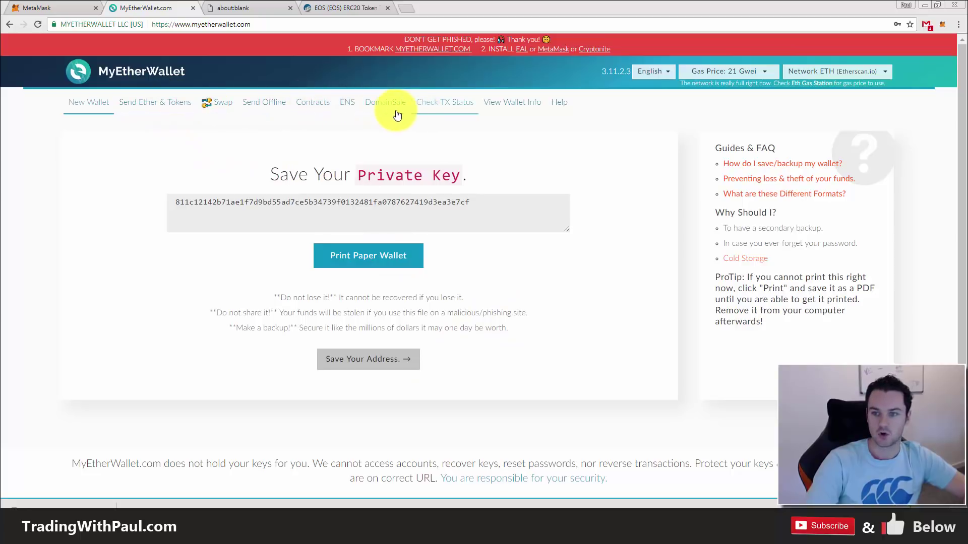
- On View Wallet Info, choose Private Key, paste the copied key and unlock the wallet
{"action": "left_click", "coordinate": [499, 105]}
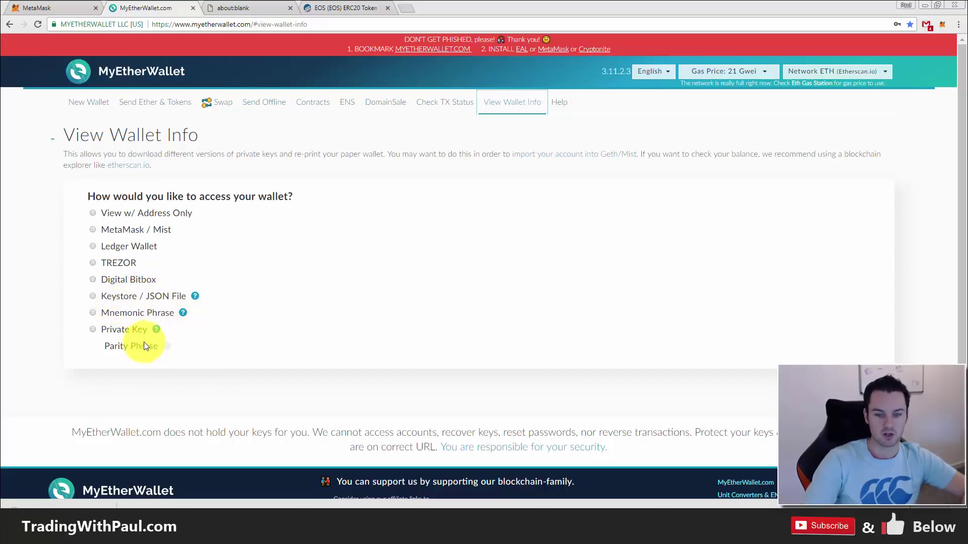
{"action": "left_click", "coordinate": [114, 330]}
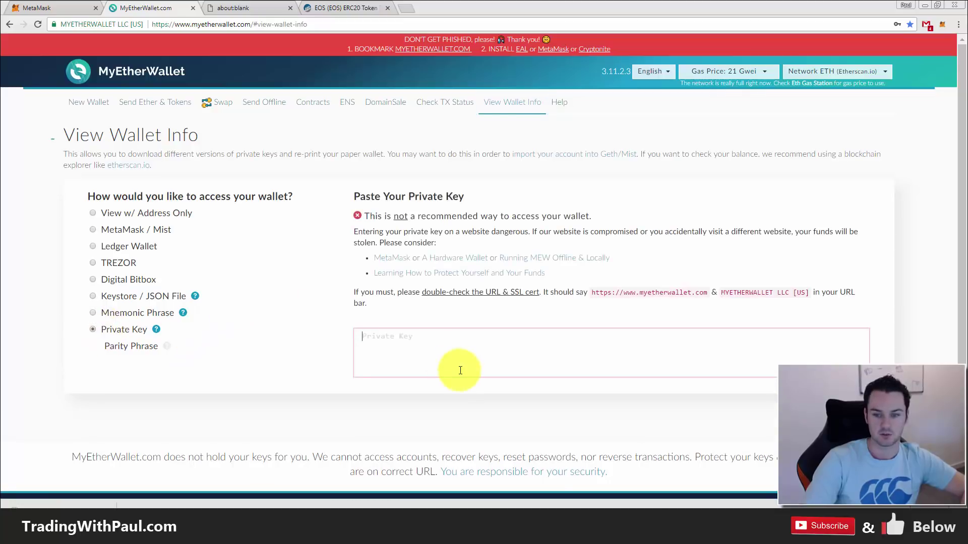
{"action": "left_click", "coordinate": [434, 341]}
{"action": "key", "text": "ctrl+v"}
{"action": "left_click", "coordinate": [385, 401]}
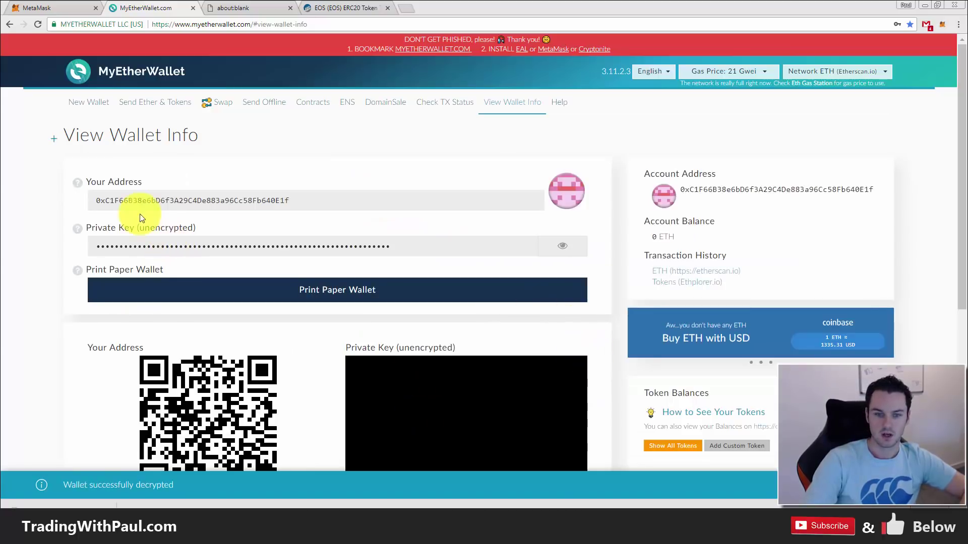
- Compare the unlocked wallet's address against the Notepad note and the paper wallet tab
{"action": "double_click", "coordinate": [99, 201]}
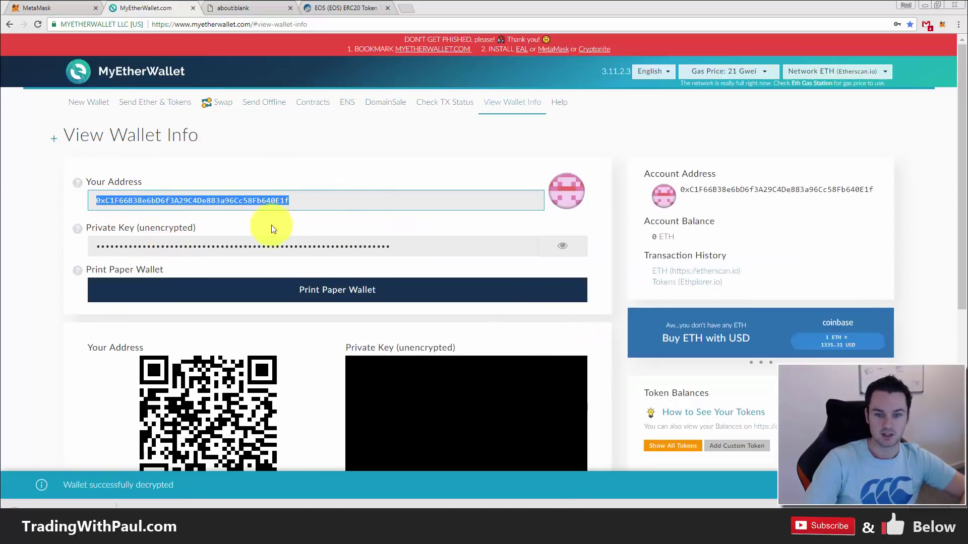
{"action": "left_click", "coordinate": [256, 201]}
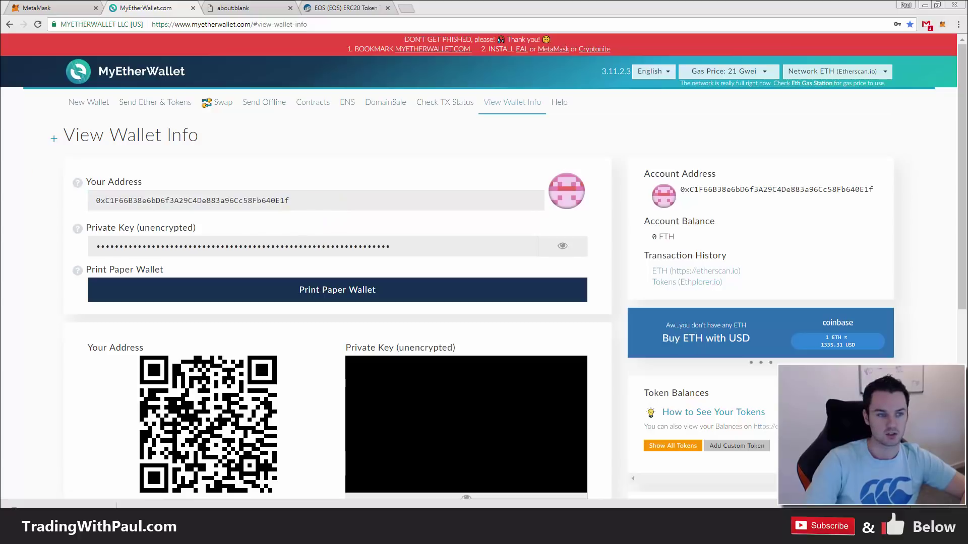
{"action": "key", "text": "alt+Tab"}
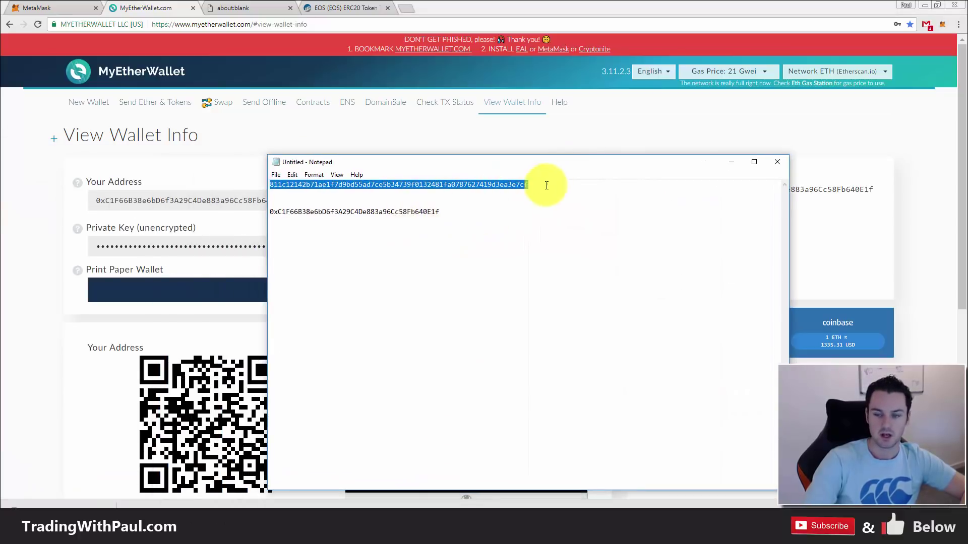
{"action": "key", "text": "alt+Tab"}
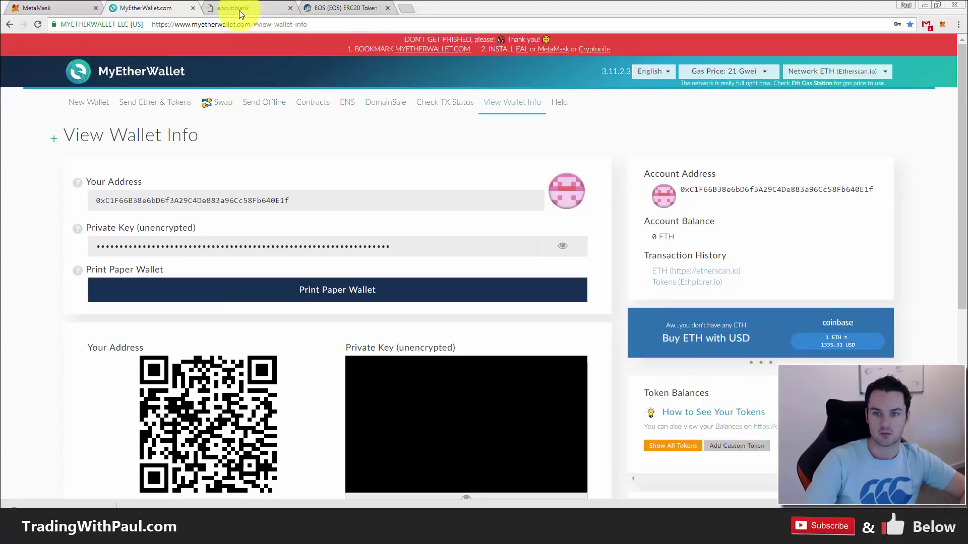
{"action": "left_click", "coordinate": [238, 10]}
{"action": "left_click", "coordinate": [129, 9]}
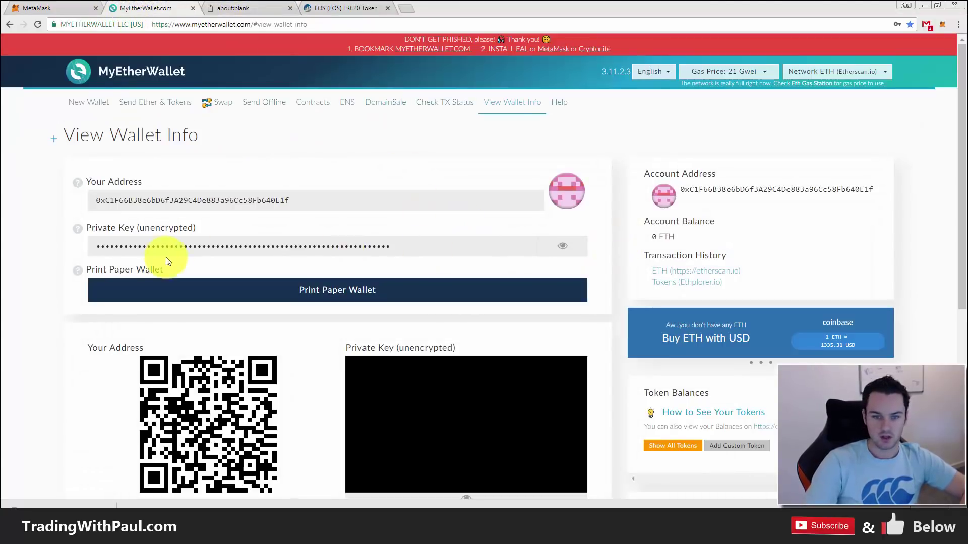
- Reveal and hide the private key and QR code, then check the 0 ETH balance and address
{"action": "left_click", "coordinate": [557, 251]}
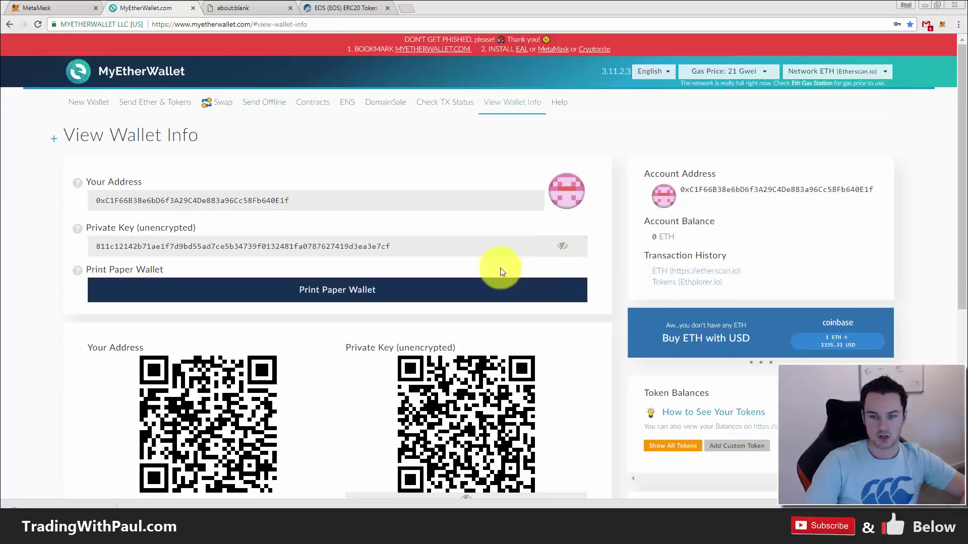
{"action": "left_click", "coordinate": [565, 251]}
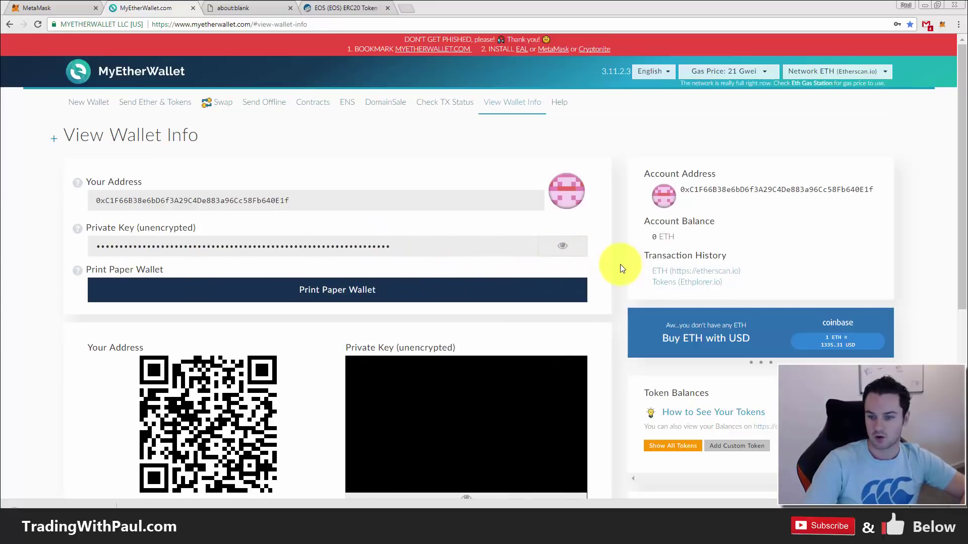
{"action": "left_click", "coordinate": [563, 247]}
{"action": "scroll", "coordinate": [560, 293], "scroll_direction": "down", "scroll_amount": 3}
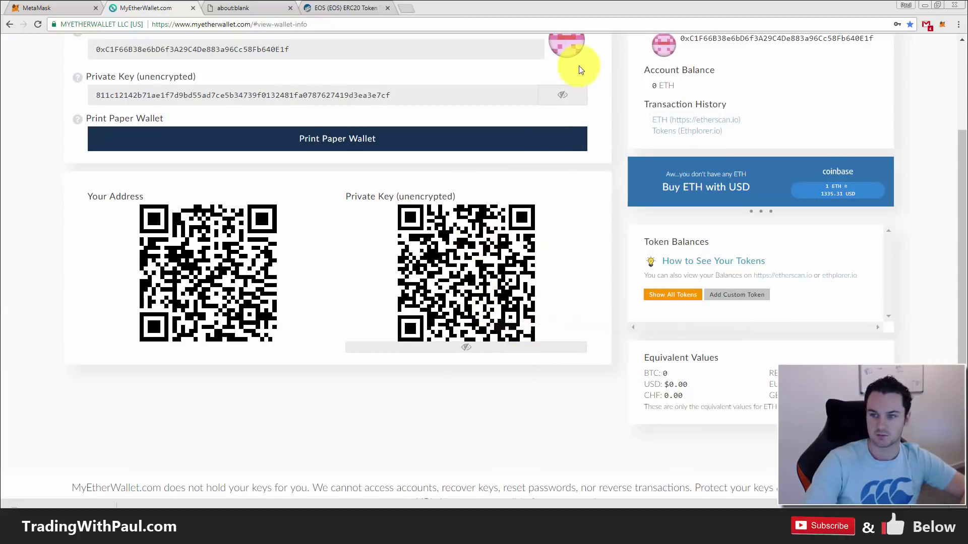
{"action": "left_click", "coordinate": [569, 95]}
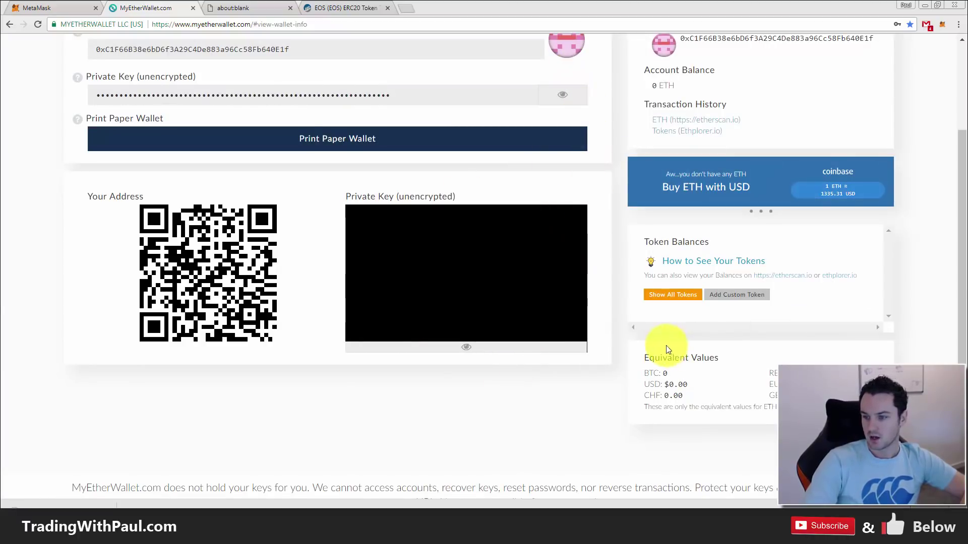
{"action": "scroll", "coordinate": [658, 266], "scroll_direction": "up", "scroll_amount": 3}
{"action": "left_click_drag", "start_coordinate": [650, 237], "coordinate": [708, 242]}
{"action": "left_click", "coordinate": [863, 231]}
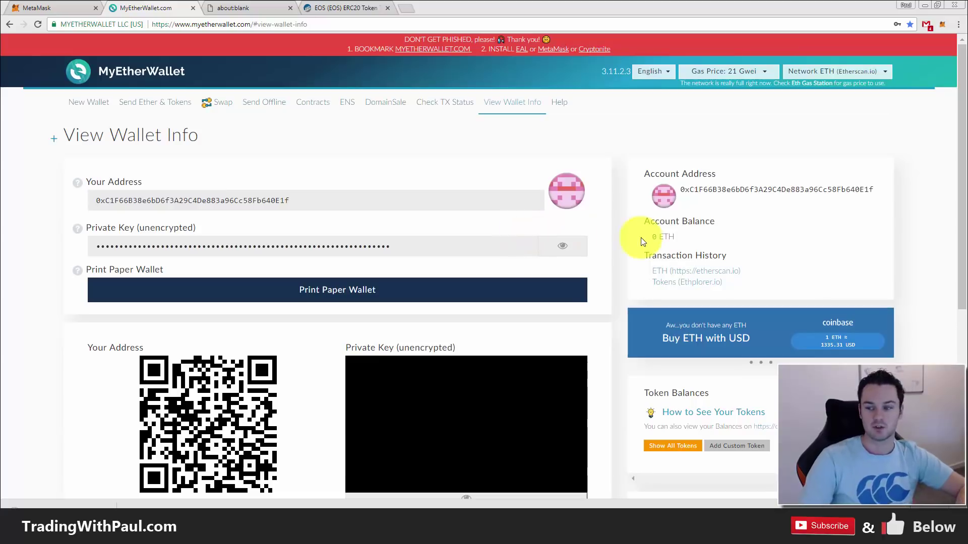
{"action": "double_click", "coordinate": [779, 190]}
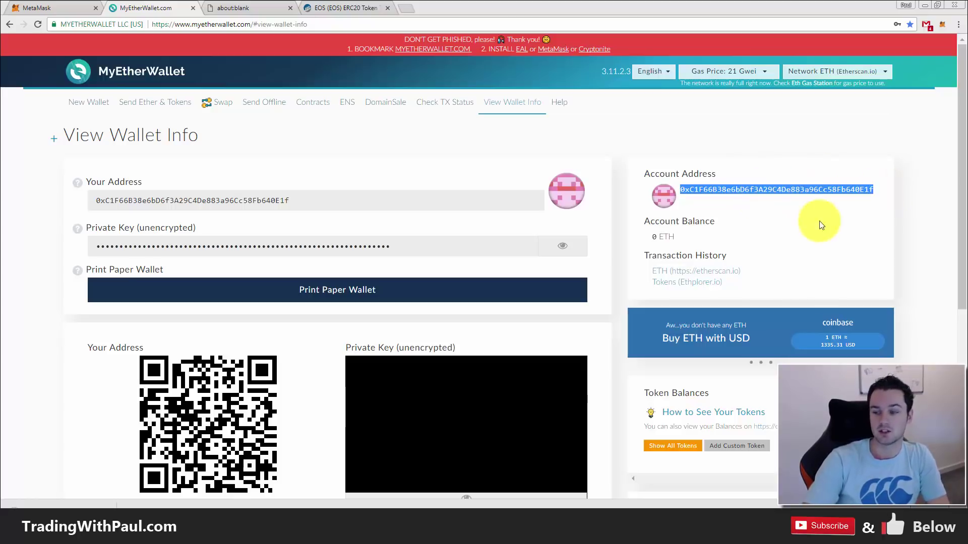
{"action": "left_click", "coordinate": [854, 236]}
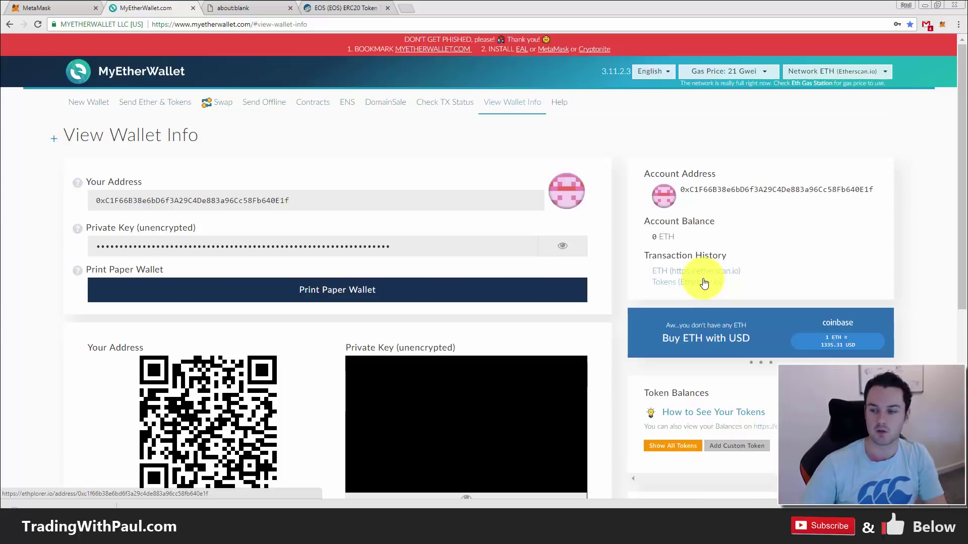
- List all tokens in Token Balances, open Add Custom Token, and switch to Etherscan's EOS page
{"action": "scroll", "coordinate": [826, 281], "scroll_direction": "down", "scroll_amount": 3}
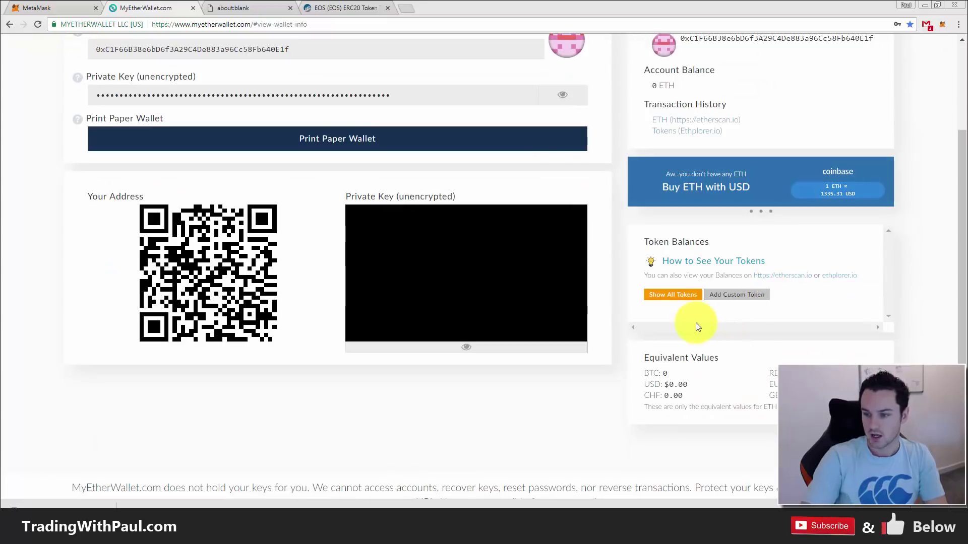
{"action": "left_click", "coordinate": [675, 295]}
{"action": "scroll", "coordinate": [767, 306], "scroll_direction": "down", "scroll_amount": 4}
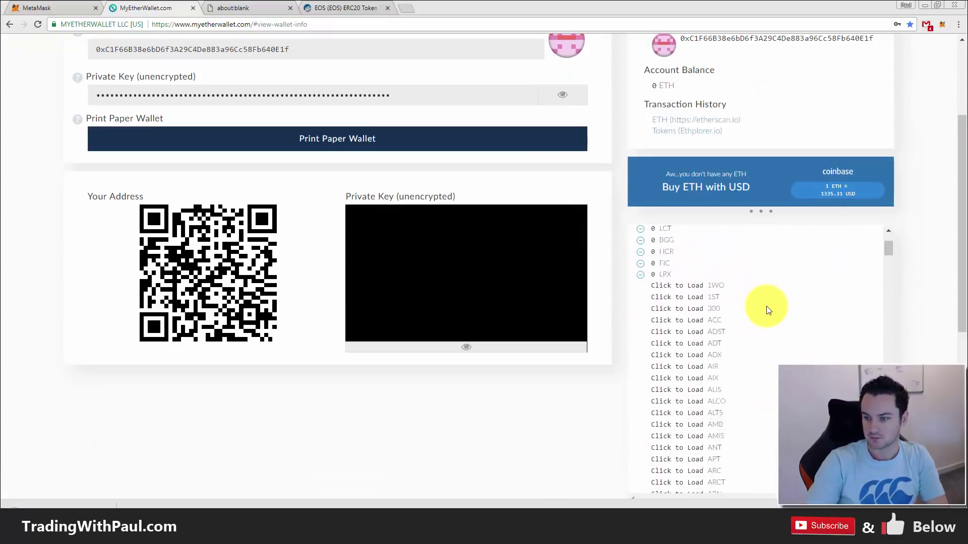
{"action": "scroll", "coordinate": [721, 316], "scroll_direction": "up", "scroll_amount": 1}
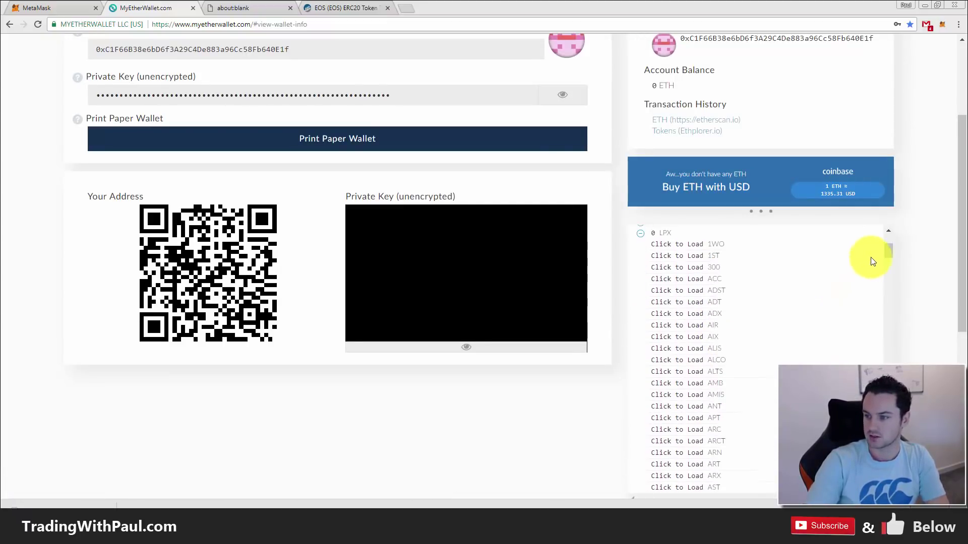
{"action": "scroll", "coordinate": [888, 243], "scroll_direction": "up", "scroll_amount": 3}
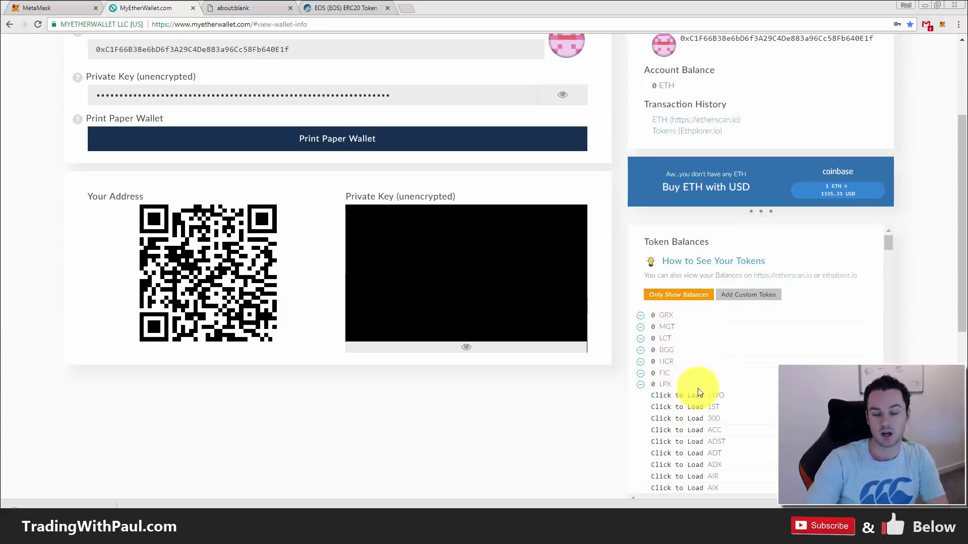
{"action": "left_click", "coordinate": [756, 297]}
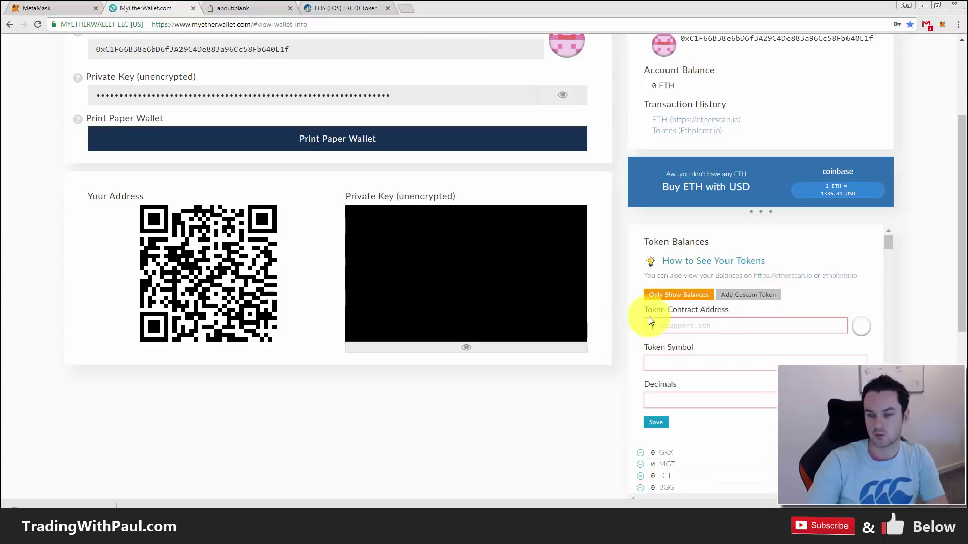
{"action": "left_click", "coordinate": [339, 8]}
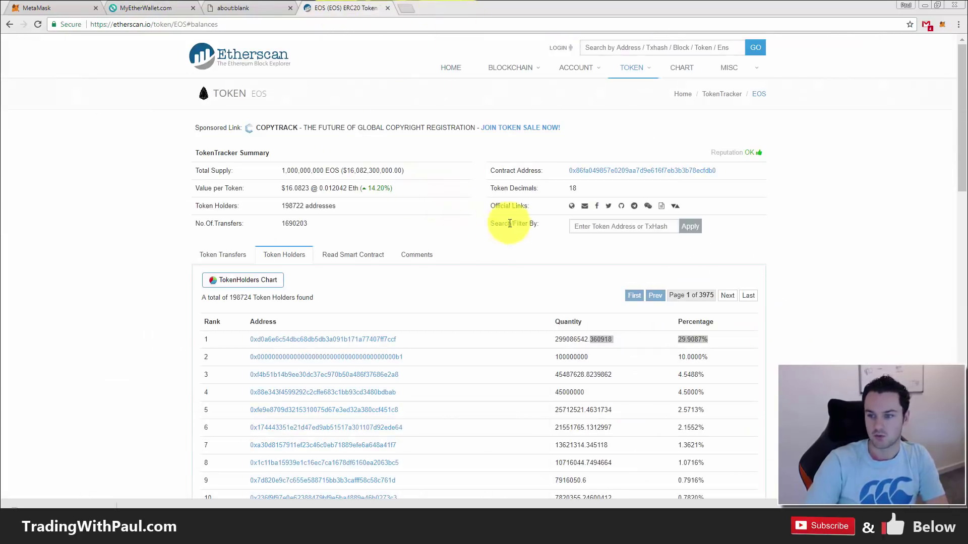
- Select the EOS contract address on Etherscan and return to the MyEtherWallet tab
{"action": "left_click_drag", "start_coordinate": [572, 164], "coordinate": [563, 163]}
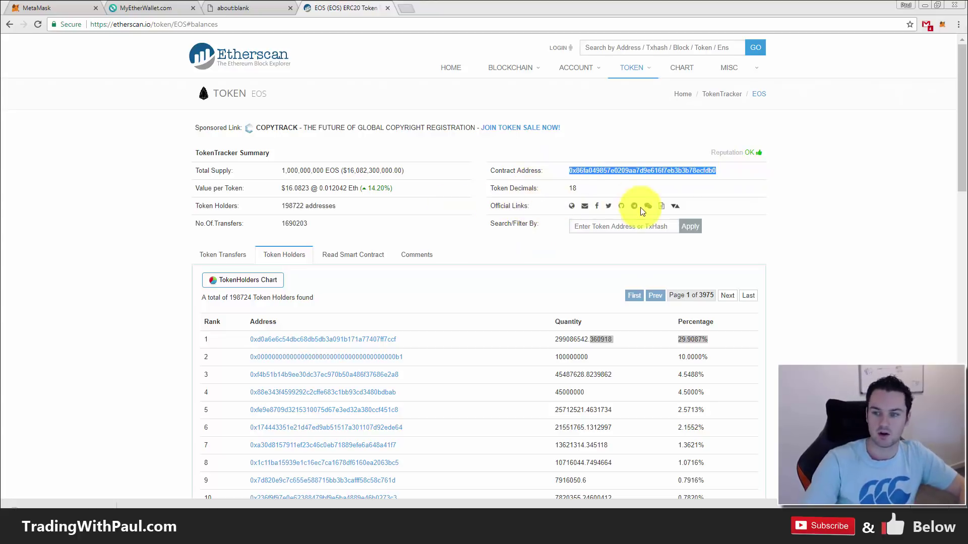
{"action": "left_click_drag", "start_coordinate": [740, 172], "coordinate": [546, 168]}
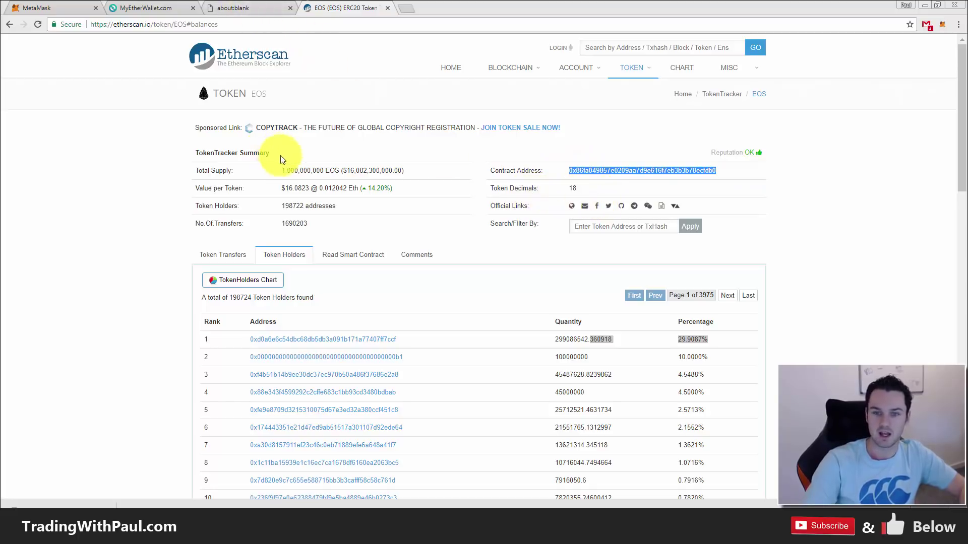
{"action": "left_click", "coordinate": [154, 8]}
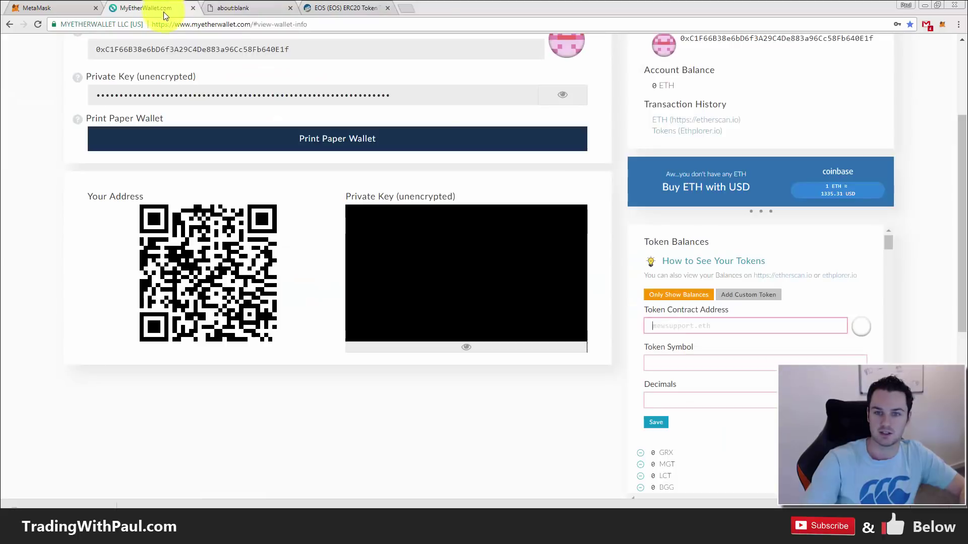
{"action": "left_click", "coordinate": [688, 326]}
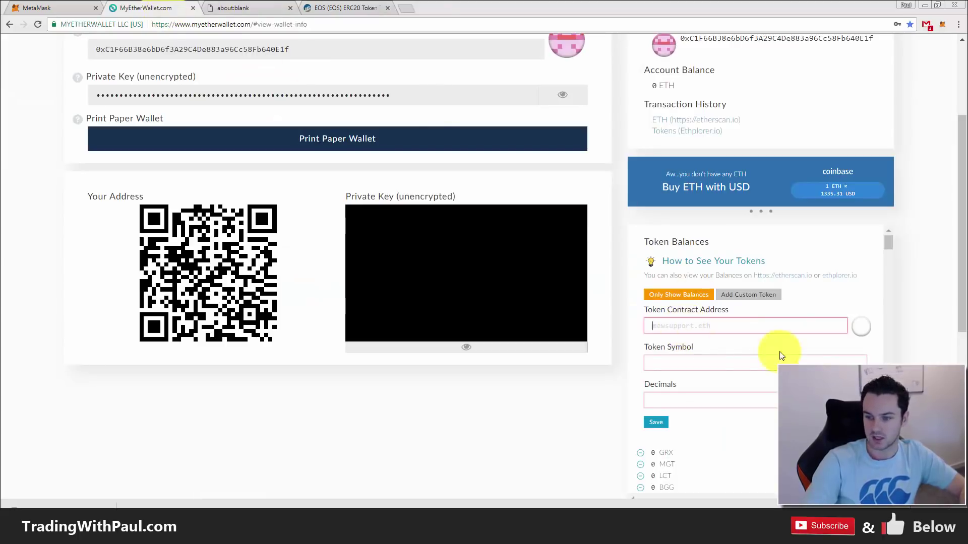
{"action": "left_click", "coordinate": [681, 360]}
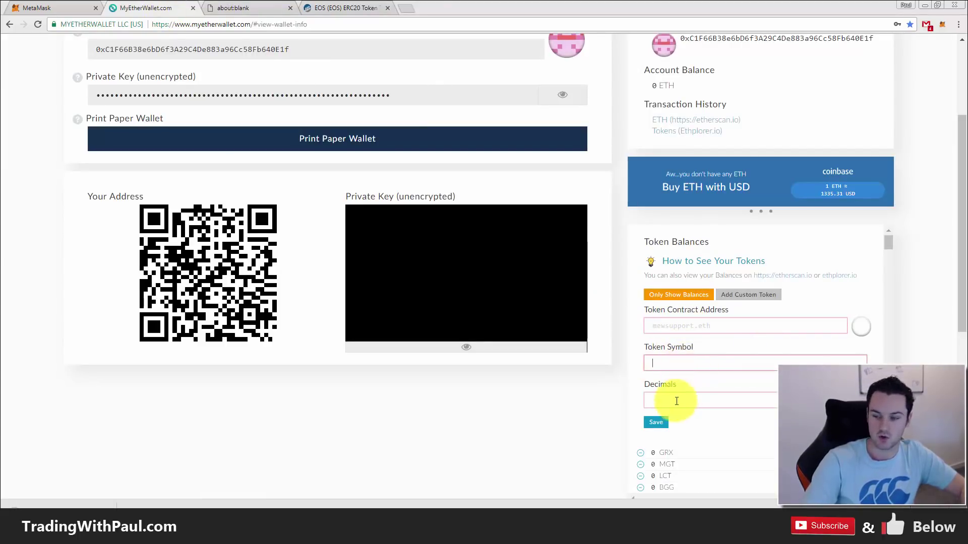
{"action": "left_click", "coordinate": [653, 401]}
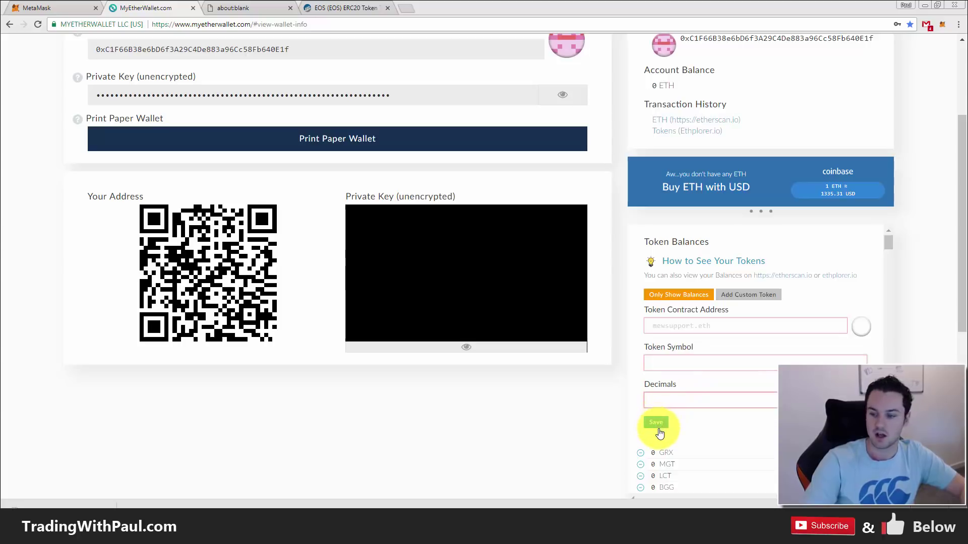
{"action": "scroll", "coordinate": [670, 438], "scroll_direction": "down", "scroll_amount": 4}
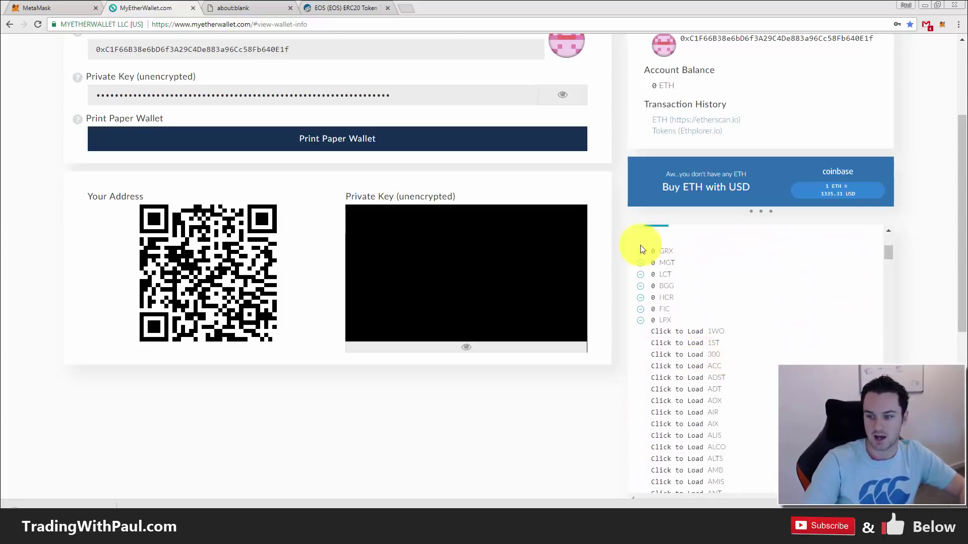
{"action": "left_click_drag", "start_coordinate": [962, 286], "coordinate": [957, 140]}
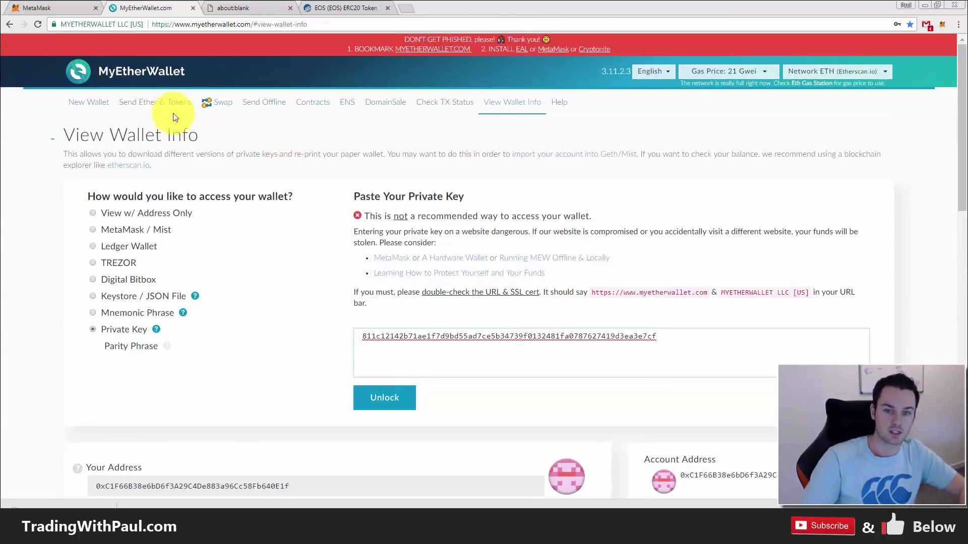
- Unlock the wallet on Send Ether & Tokens by pasting its private key
{"action": "left_click", "coordinate": [157, 108]}
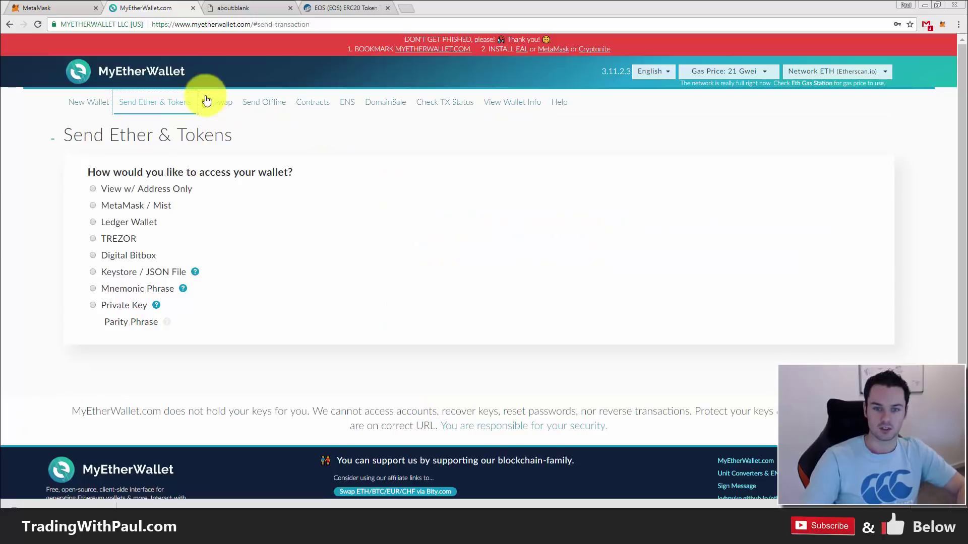
{"action": "left_click", "coordinate": [93, 305]}
{"action": "left_click", "coordinate": [464, 328]}
{"action": "key", "text": "ctrl+v"}
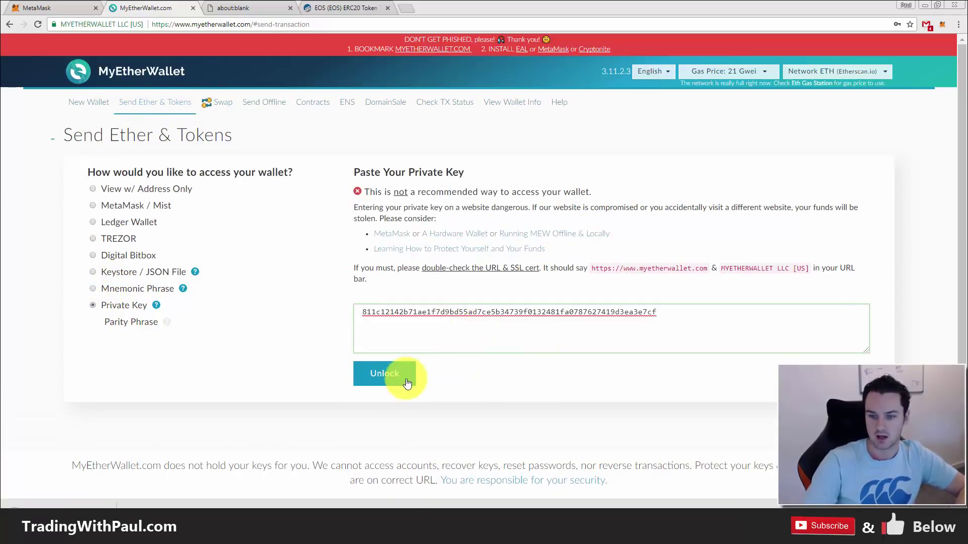
{"action": "left_click", "coordinate": [389, 374]}
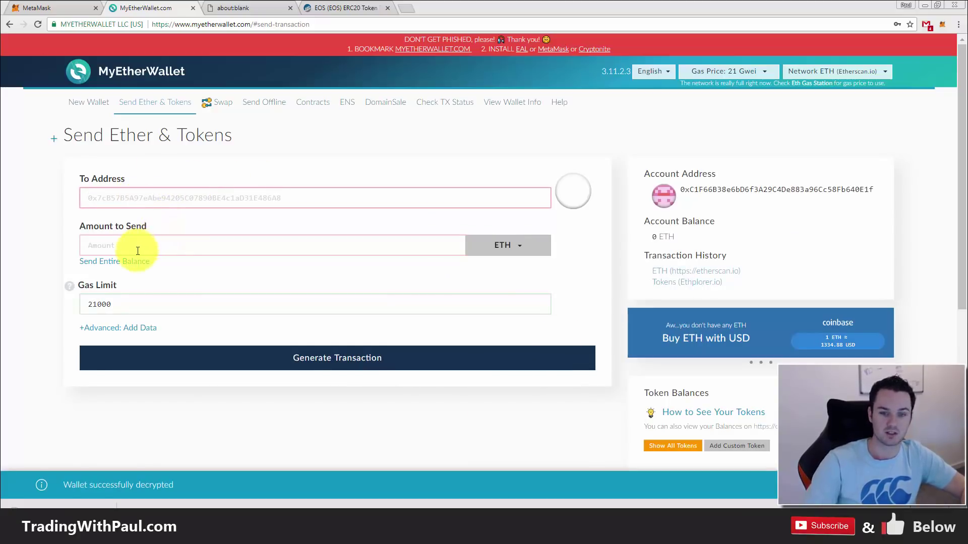
- Inspect the currency list and the 21000 gas limit, then switch to the MetaMask site
{"action": "left_click", "coordinate": [494, 248]}
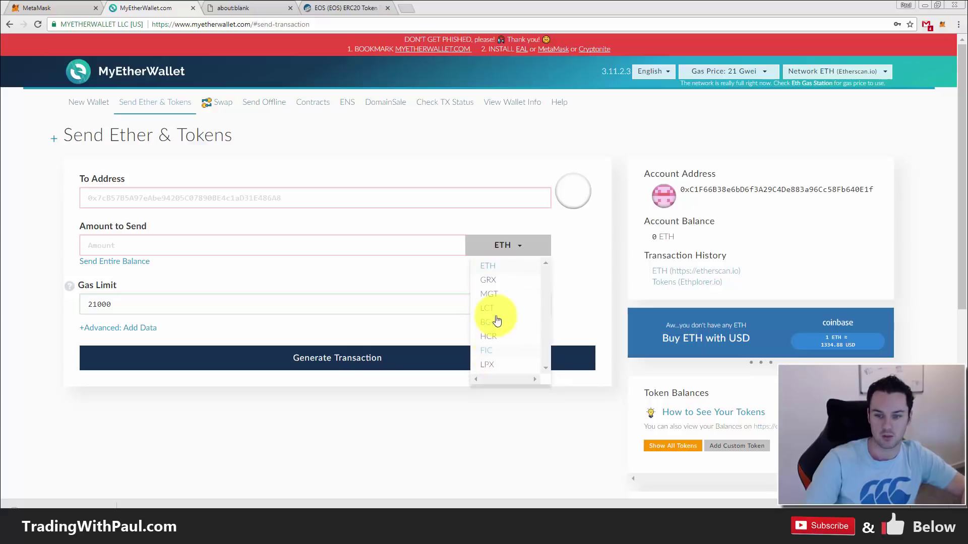
{"action": "left_click", "coordinate": [254, 251]}
{"action": "left_click", "coordinate": [162, 302]}
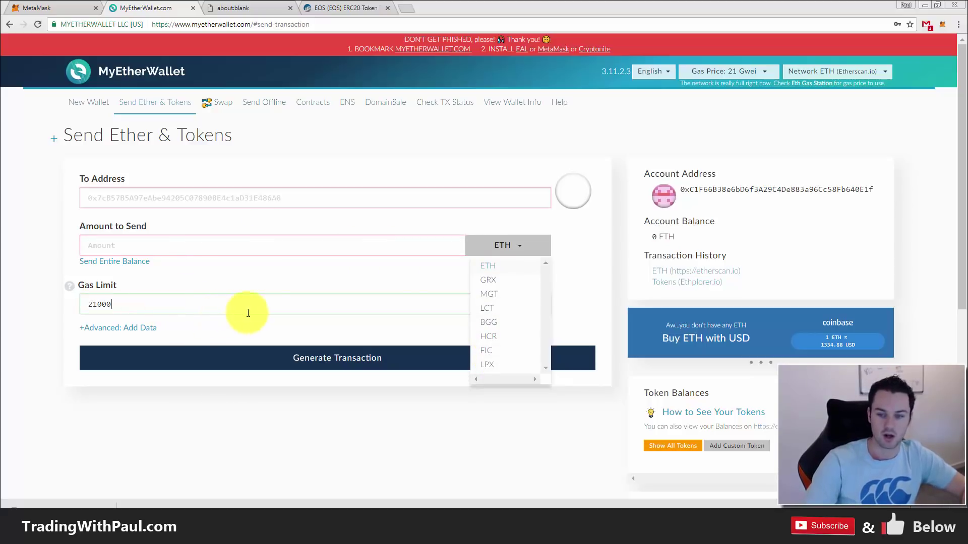
{"action": "left_click", "coordinate": [527, 249]}
{"action": "left_click", "coordinate": [173, 308]}
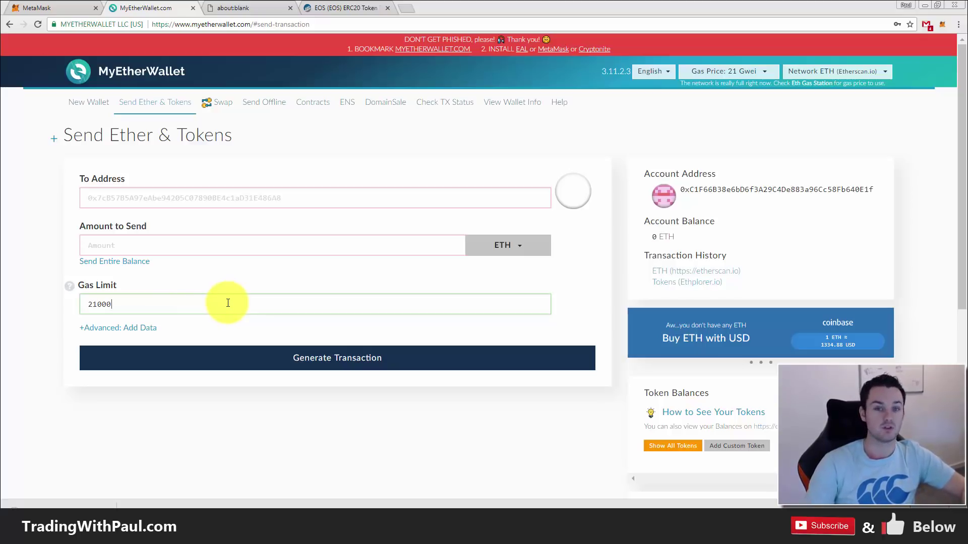
{"action": "left_click", "coordinate": [192, 303]}
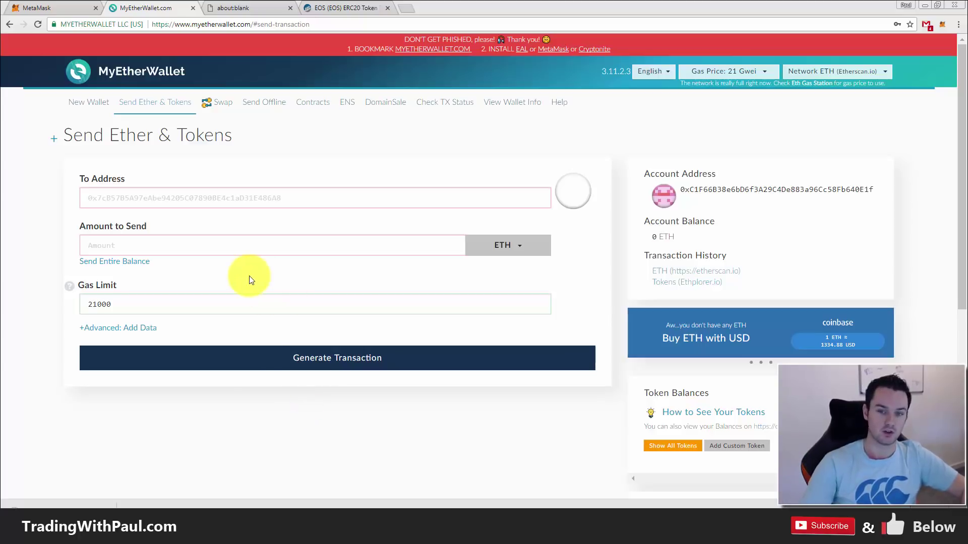
{"action": "left_click", "coordinate": [65, 10]}
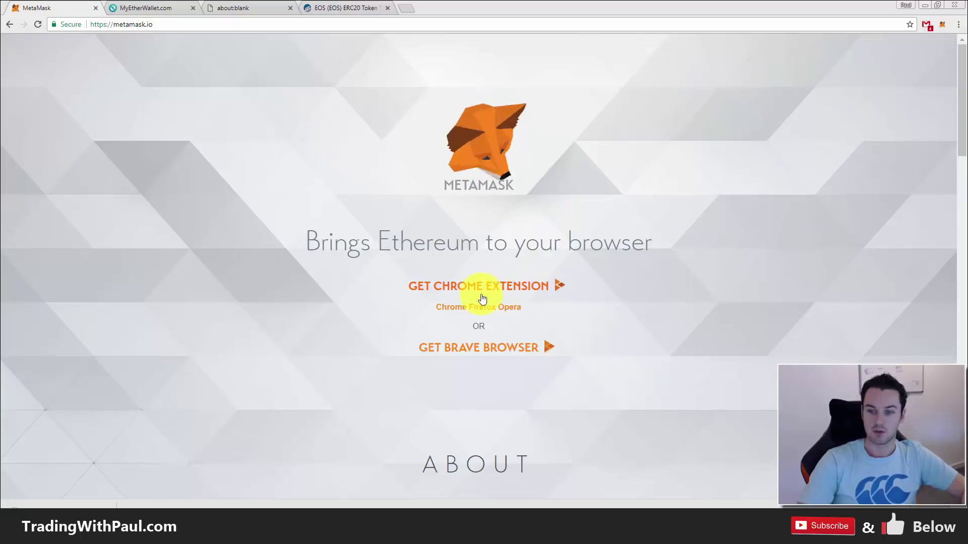
- Open the MetaMask extension panel, then start adding a token and cancel without adding one
{"action": "left_click", "coordinate": [943, 24]}
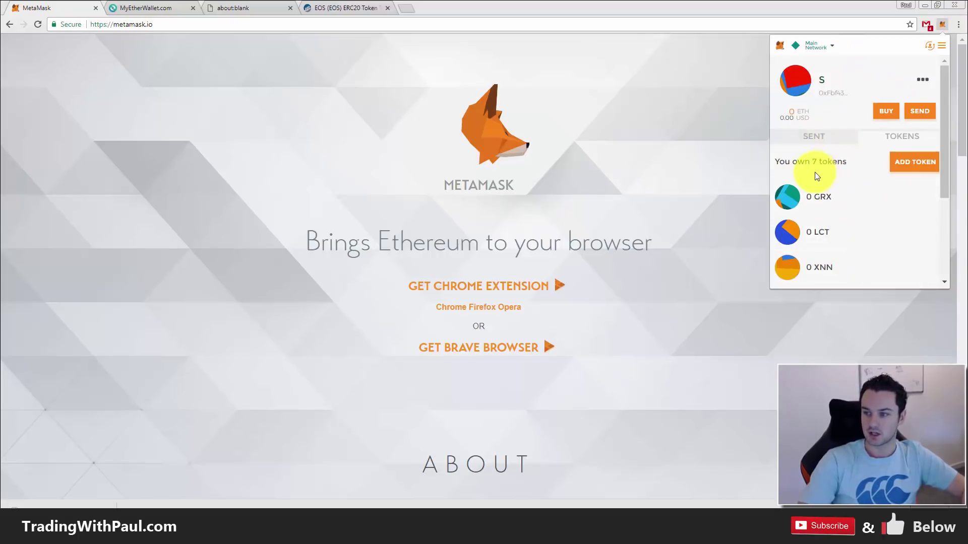
{"action": "left_click", "coordinate": [908, 169]}
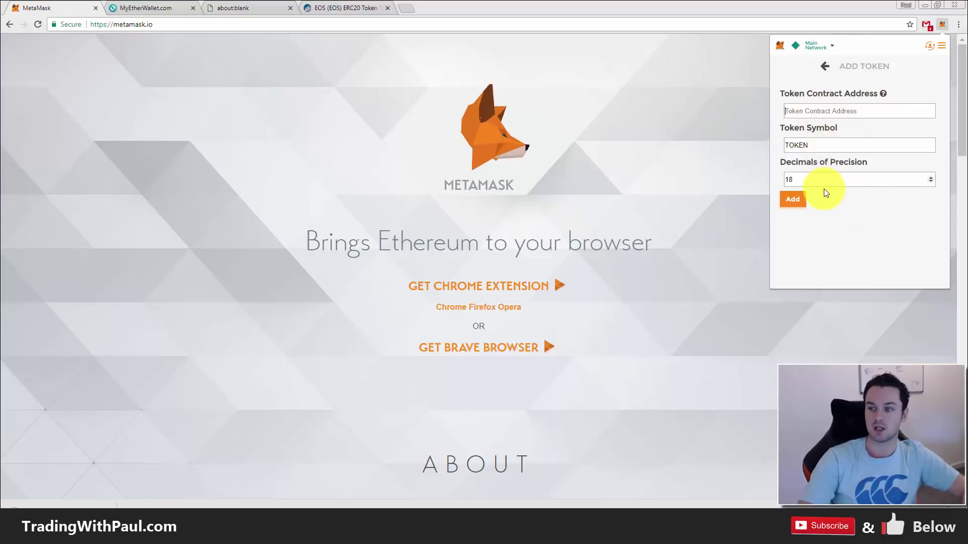
{"action": "left_click", "coordinate": [826, 69]}
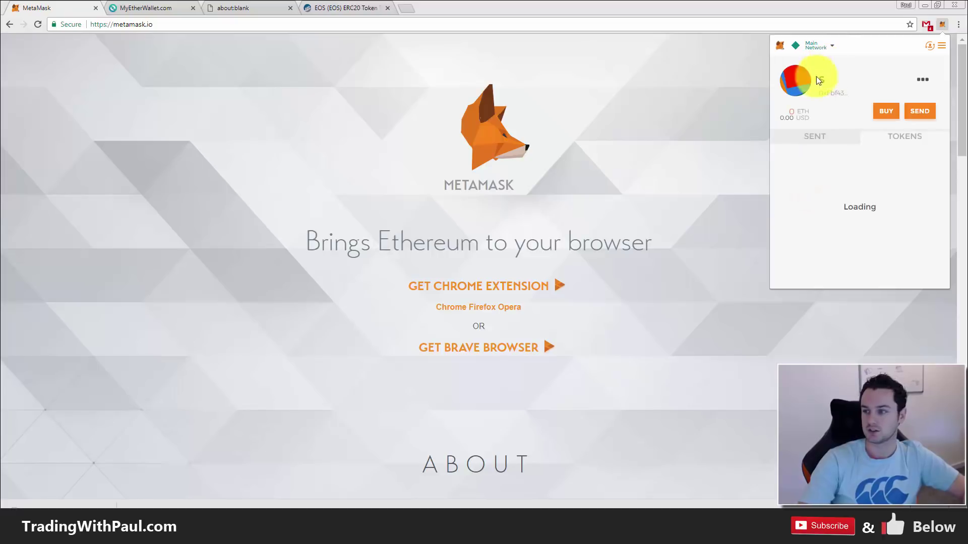
- Check the account's sent transactions, then return to its list of 7 tokens, including 129.219 FIC
{"action": "left_click", "coordinate": [818, 139]}
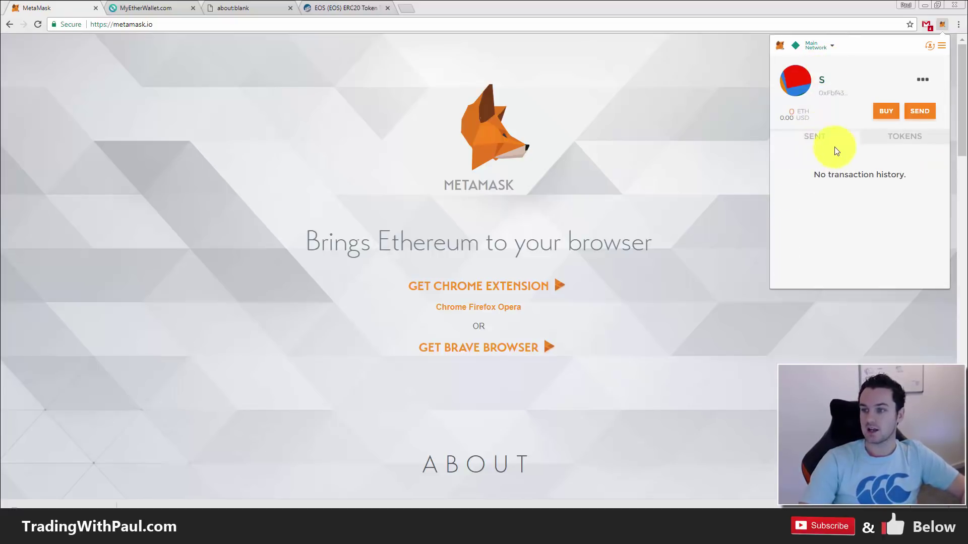
{"action": "left_click", "coordinate": [903, 142]}
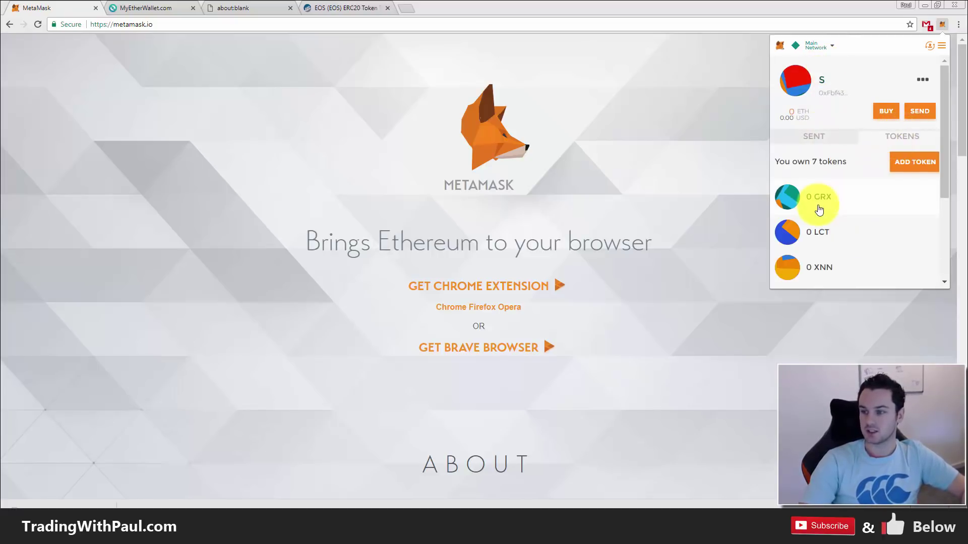
{"action": "scroll", "coordinate": [849, 210], "scroll_direction": "down", "scroll_amount": 3}
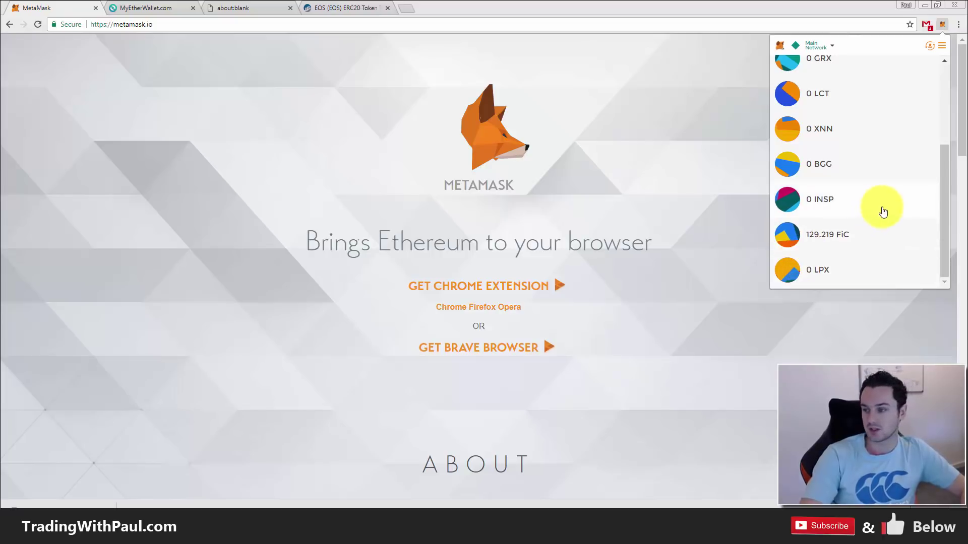
{"action": "left_click_drag", "start_coordinate": [945, 181], "coordinate": [933, 81]}
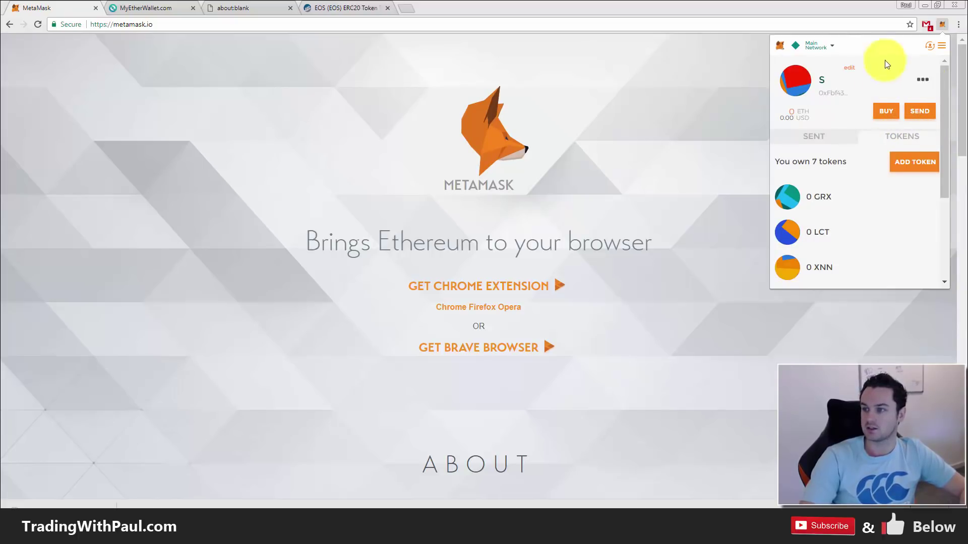
- From the account list, import the new wallet by its pasted private key, creating Account 7
{"action": "left_click", "coordinate": [930, 49]}
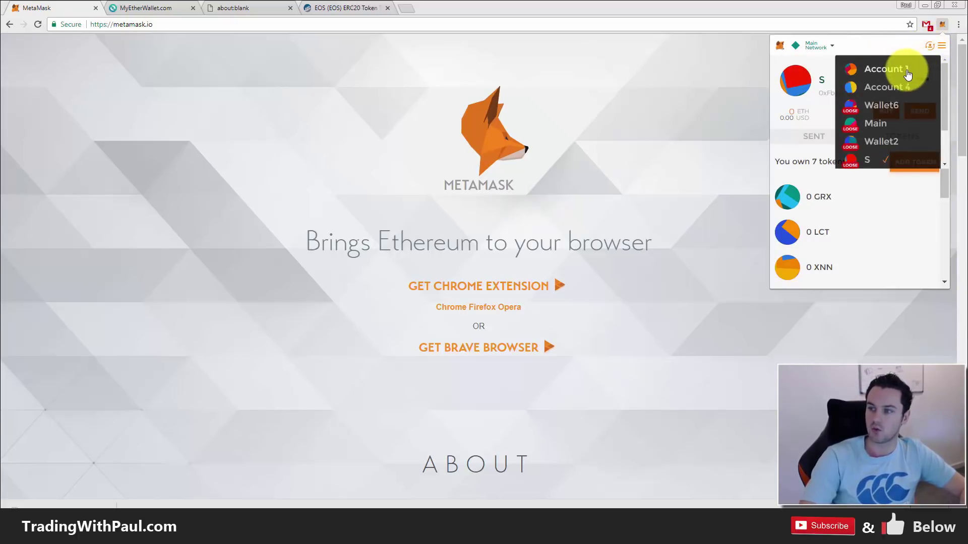
{"action": "scroll", "coordinate": [892, 144], "scroll_direction": "down", "scroll_amount": 2}
{"action": "scroll", "coordinate": [891, 141], "scroll_direction": "up", "scroll_amount": 2}
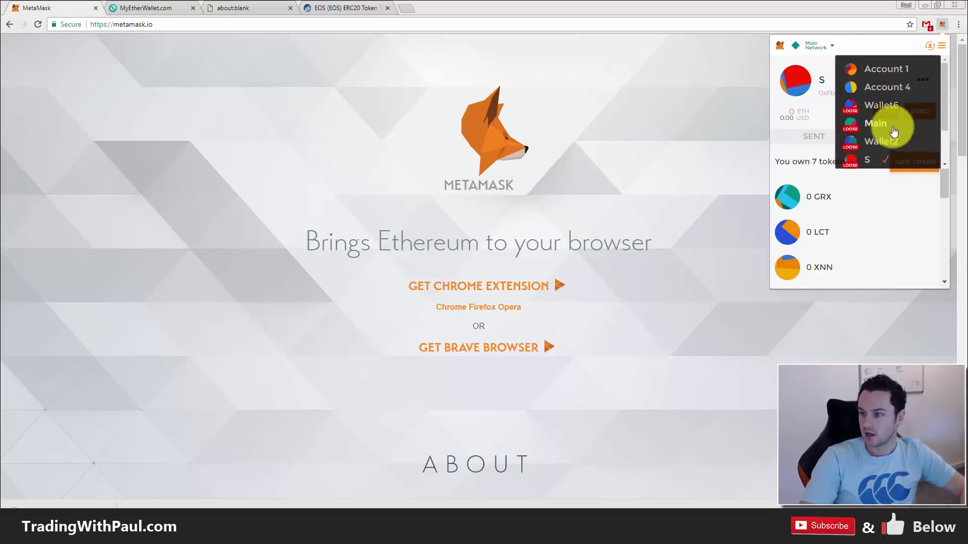
{"action": "scroll", "coordinate": [891, 126], "scroll_direction": "down", "scroll_amount": 2}
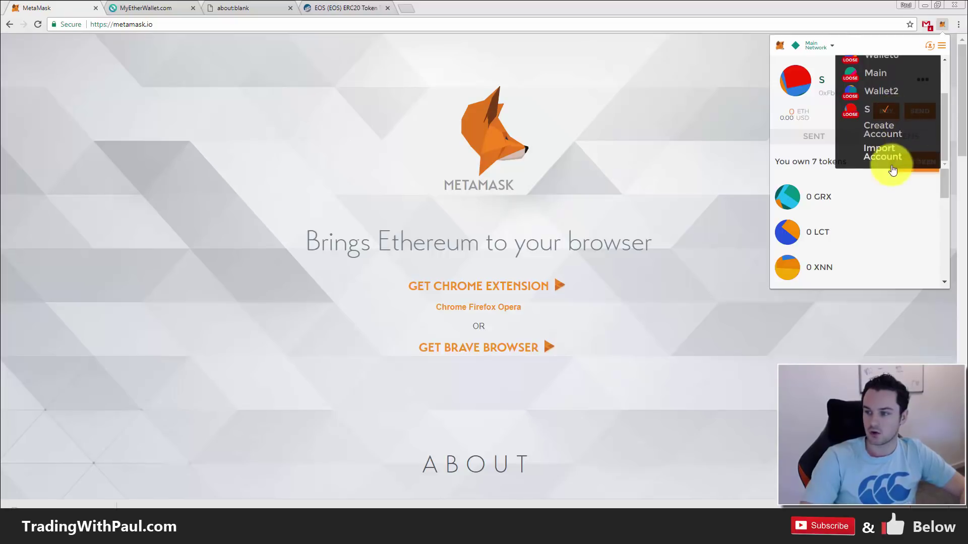
{"action": "left_click", "coordinate": [890, 153]}
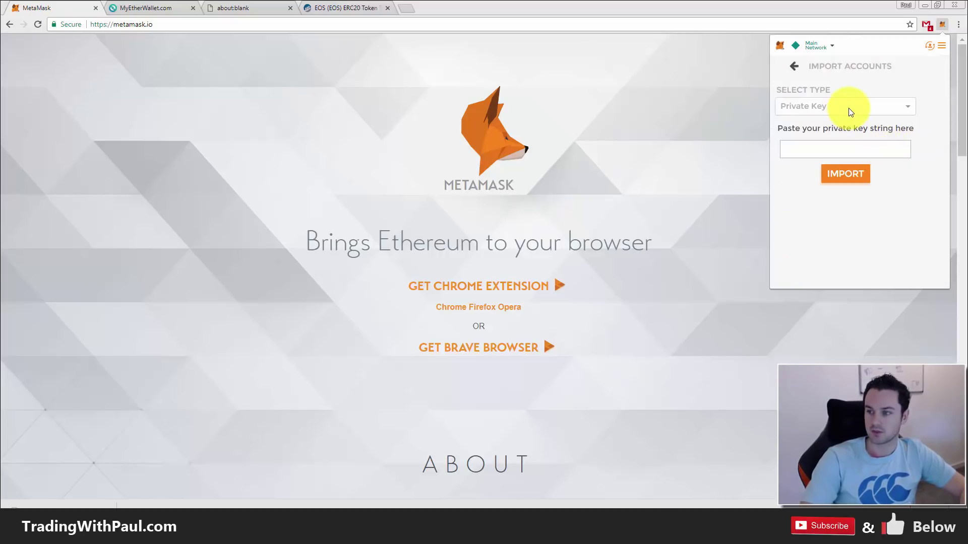
{"action": "left_click", "coordinate": [848, 108]}
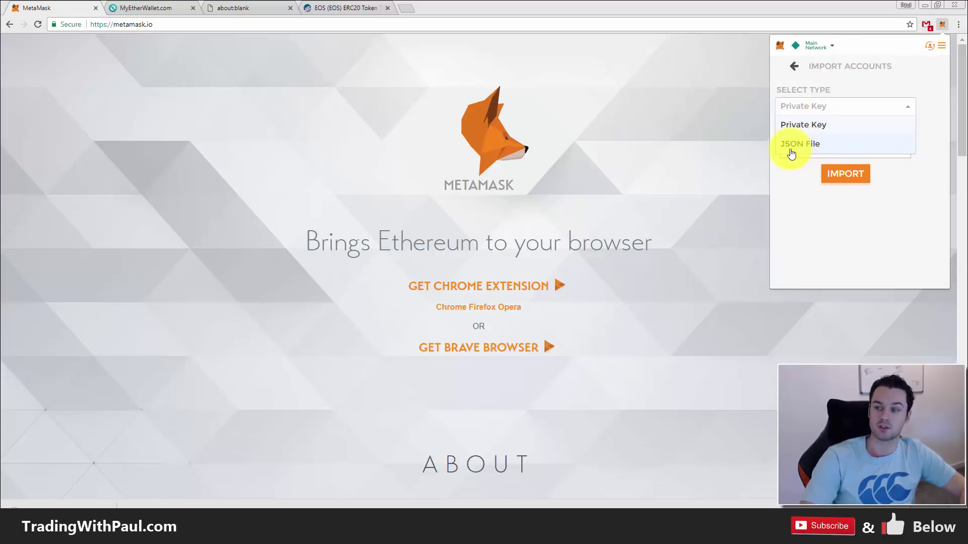
{"action": "left_click", "coordinate": [809, 126]}
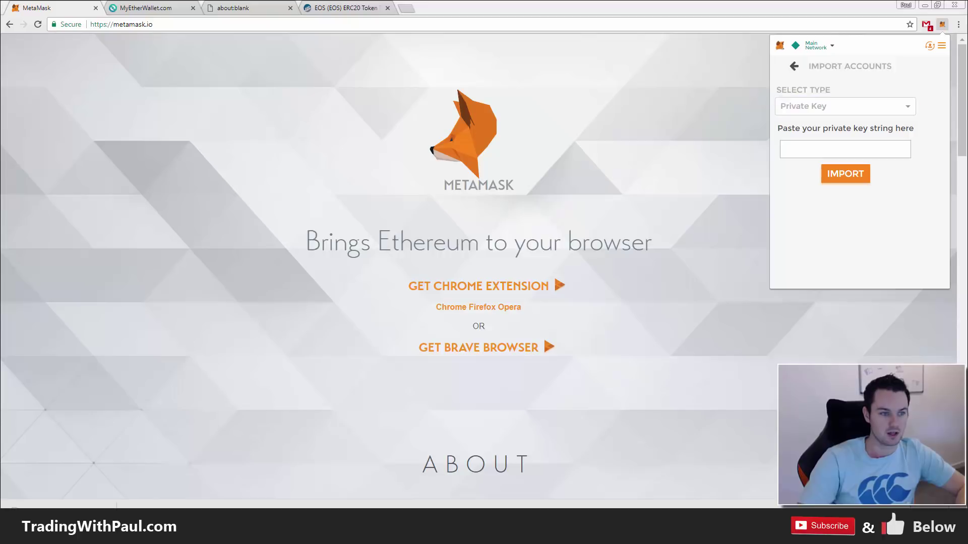
{"action": "left_click", "coordinate": [842, 143]}
{"action": "key", "text": "ctrl+v"}
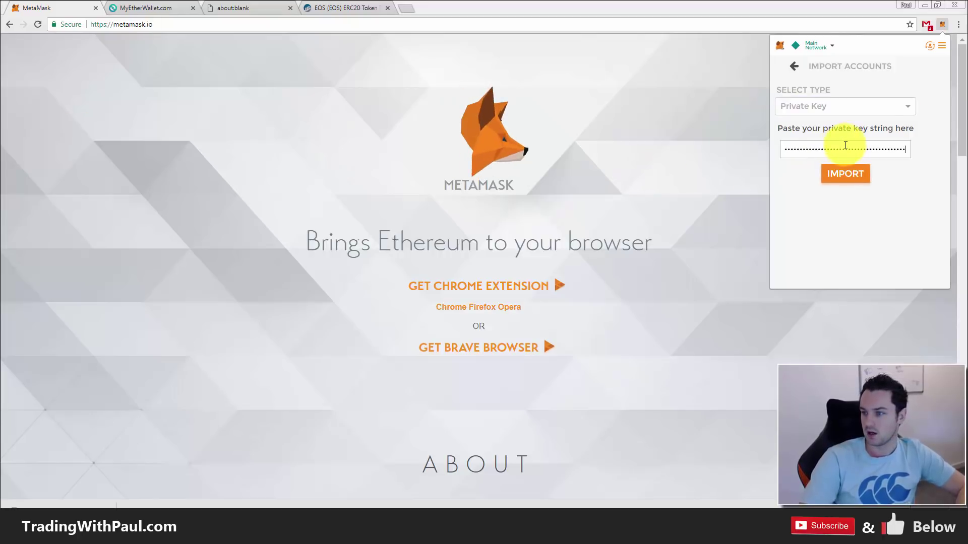
{"action": "left_click", "coordinate": [847, 176]}
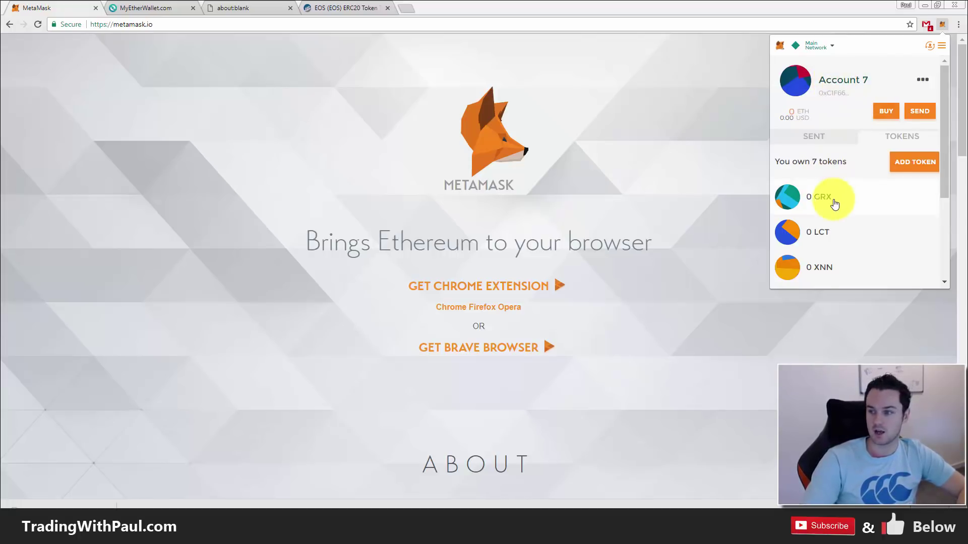
- Inspect the imported Account 7's name field, leaving the name unchanged
{"action": "scroll", "coordinate": [834, 199], "scroll_direction": "down", "scroll_amount": 3}
{"action": "scroll", "coordinate": [860, 139], "scroll_direction": "up", "scroll_amount": 3}
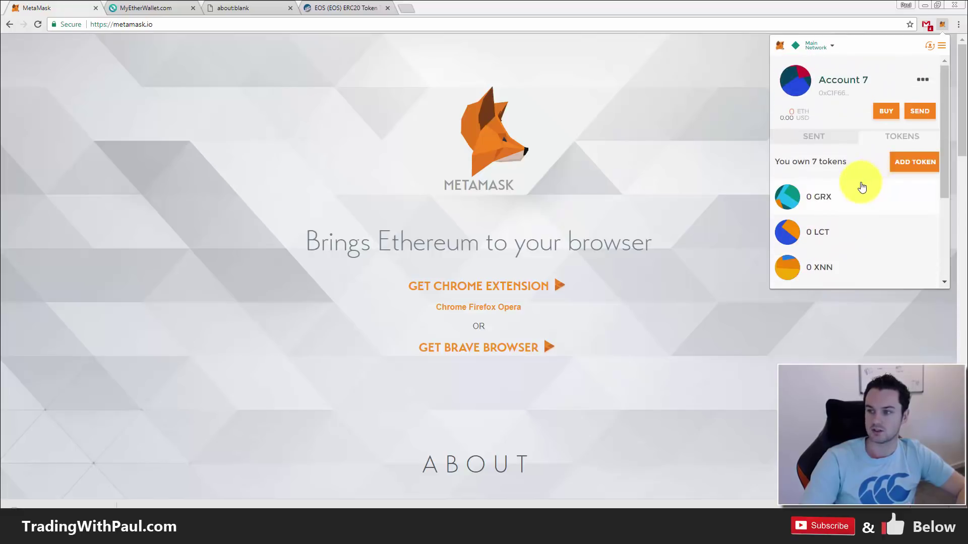
{"action": "left_click", "coordinate": [855, 77]}
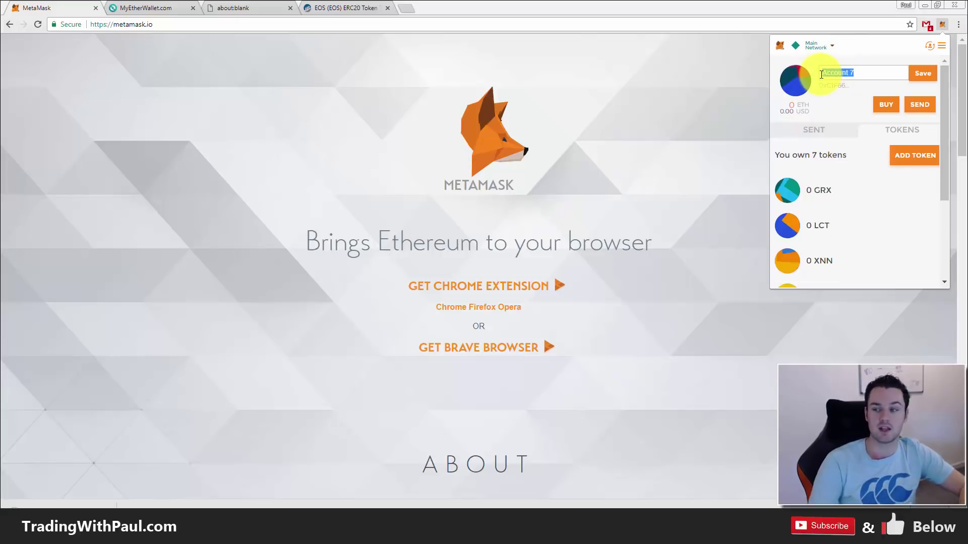
{"action": "left_click", "coordinate": [881, 75]}
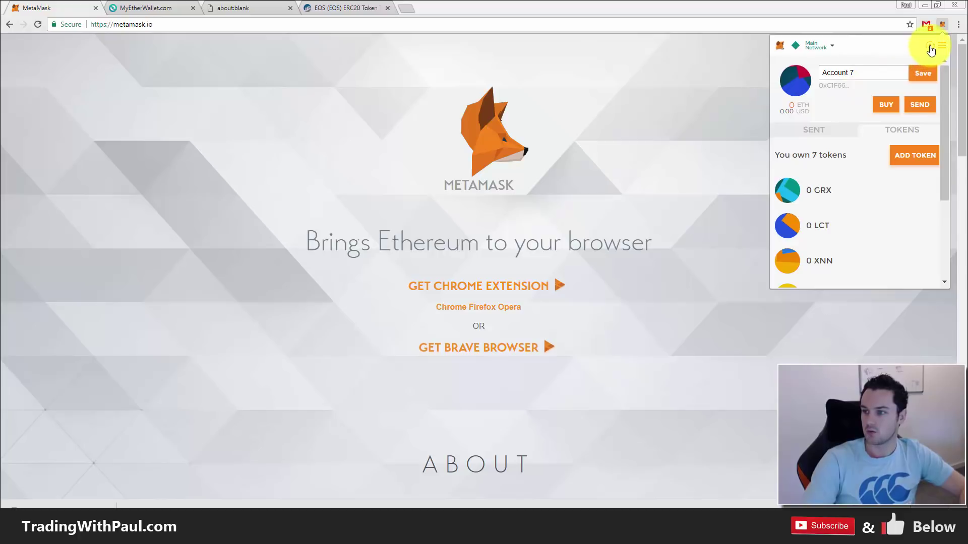
- Review the MetaMask accounts list, then close the panel and return to the MyEtherWallet tab
{"action": "left_click", "coordinate": [930, 49]}
{"action": "scroll", "coordinate": [897, 121], "scroll_direction": "down", "scroll_amount": 3}
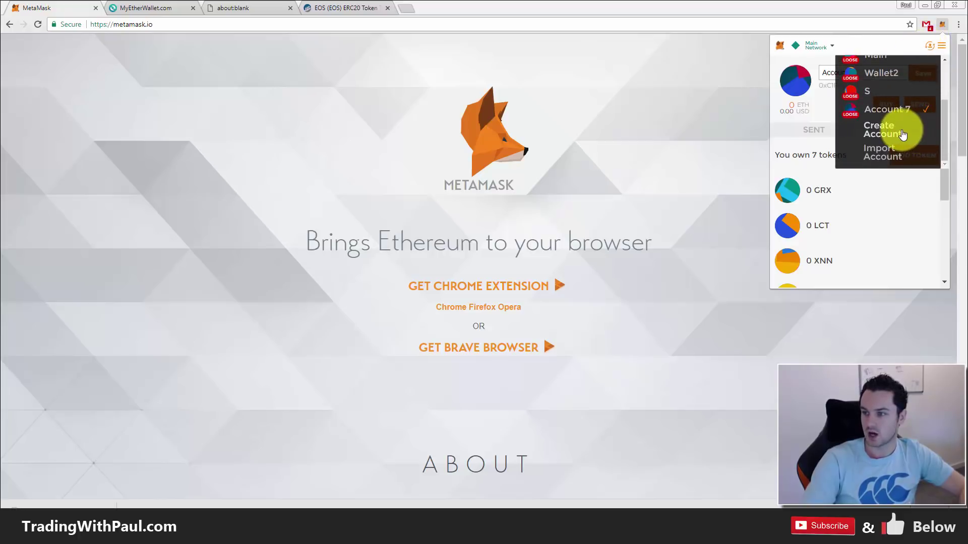
{"action": "scroll", "coordinate": [902, 135], "scroll_direction": "up", "scroll_amount": 2}
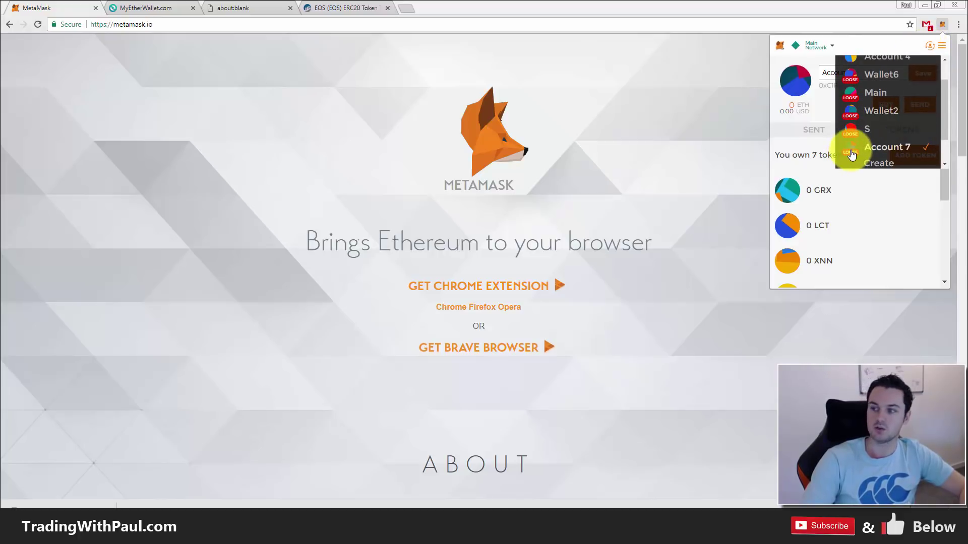
{"action": "left_click", "coordinate": [821, 108]}
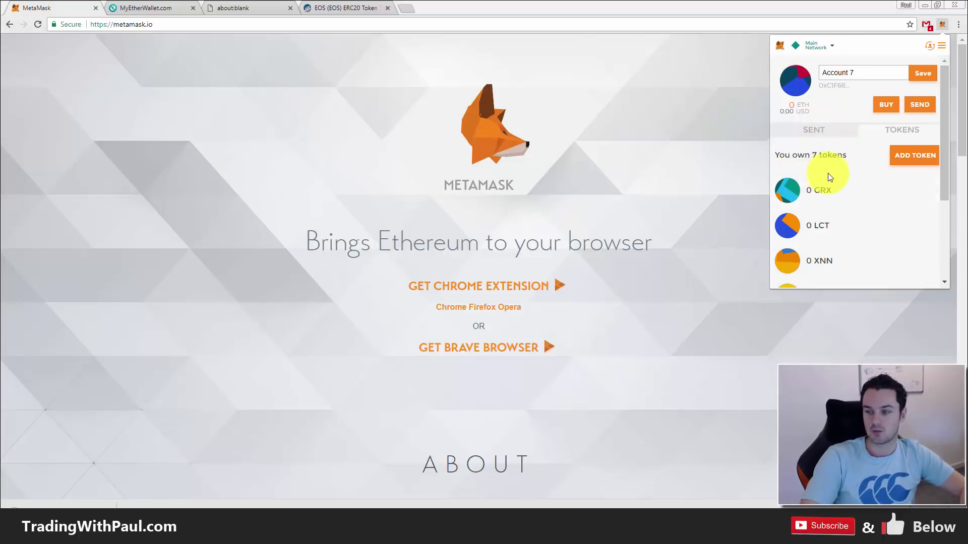
{"action": "left_click", "coordinate": [676, 125]}
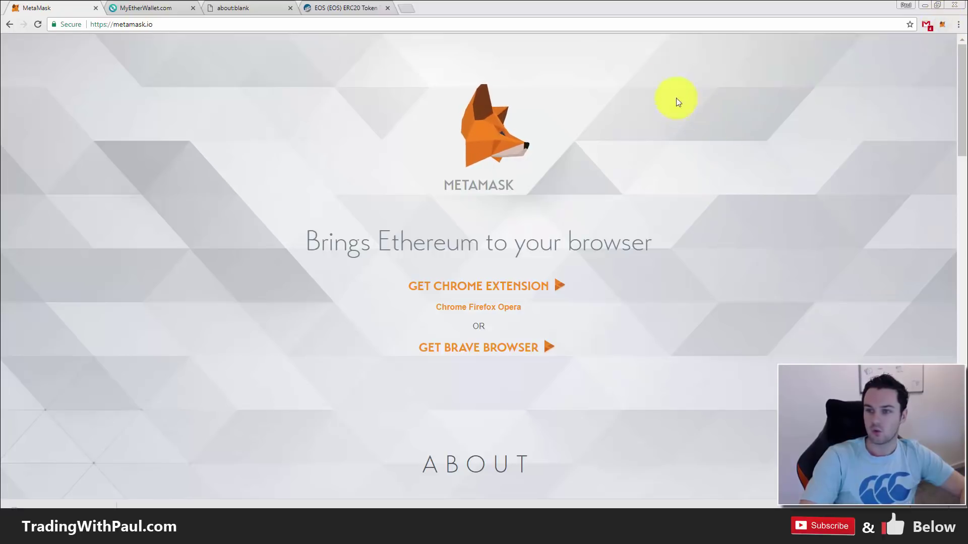
{"action": "left_click", "coordinate": [139, 9]}
- Reload the MyEtherWallet home page by trimming the send-transaction part of the URL, and dismiss the welcome modal
{"action": "left_click", "coordinate": [130, 101]}
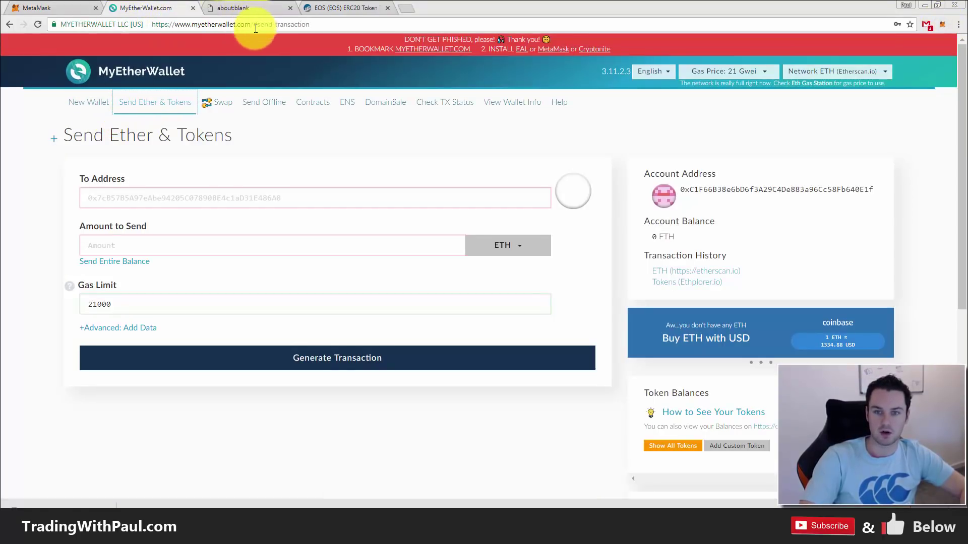
{"action": "left_click_drag", "start_coordinate": [252, 25], "coordinate": [416, 55]}
{"action": "key", "text": "BackSpace"}
{"action": "key", "text": "Return"}
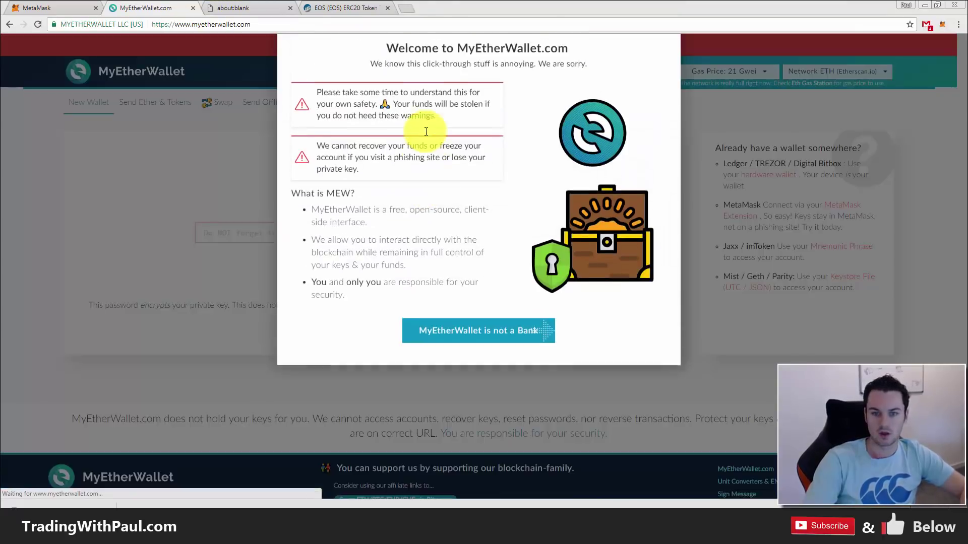
{"action": "left_click", "coordinate": [673, 53]}
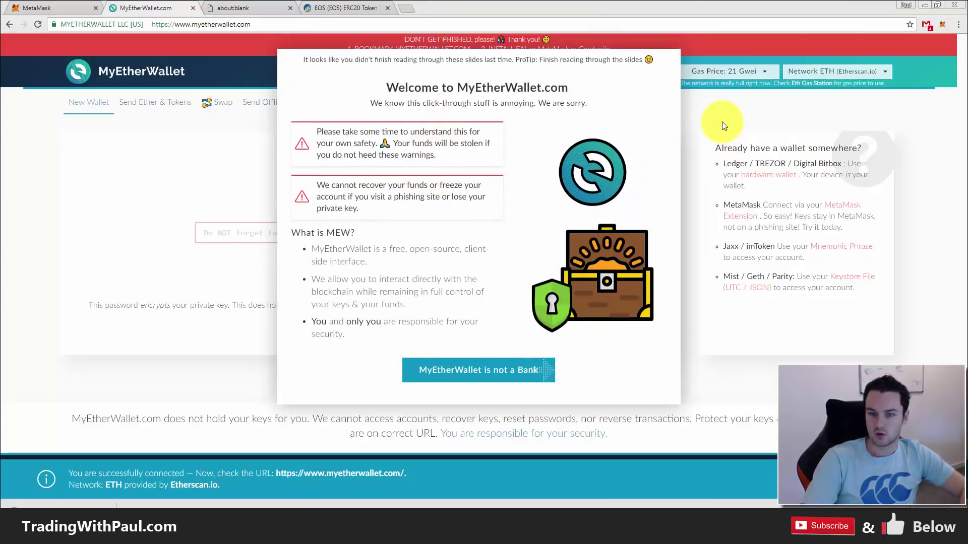
- On View Wallet Info, choose MetaMask / Mist, confirm the active MetaMask account, and connect
{"action": "left_click", "coordinate": [502, 104]}
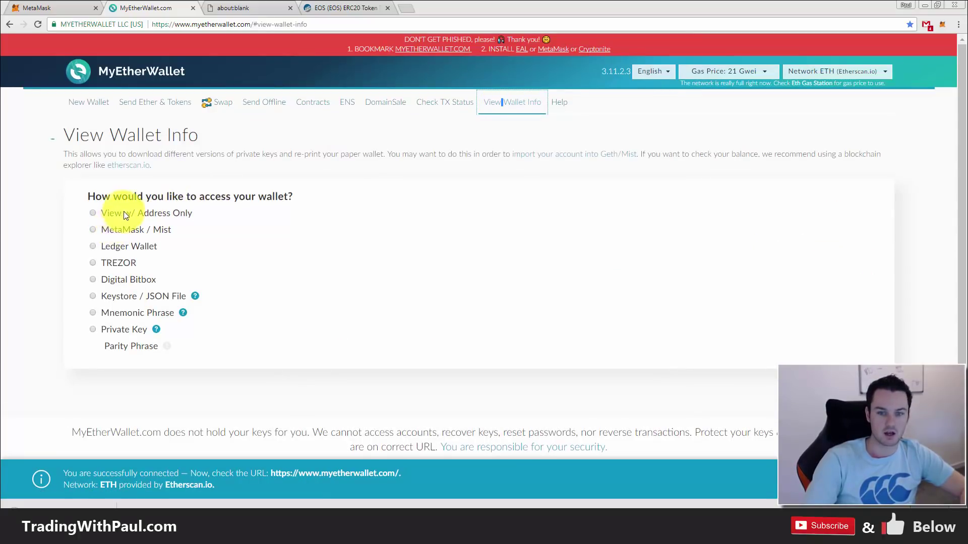
{"action": "left_click", "coordinate": [114, 230]}
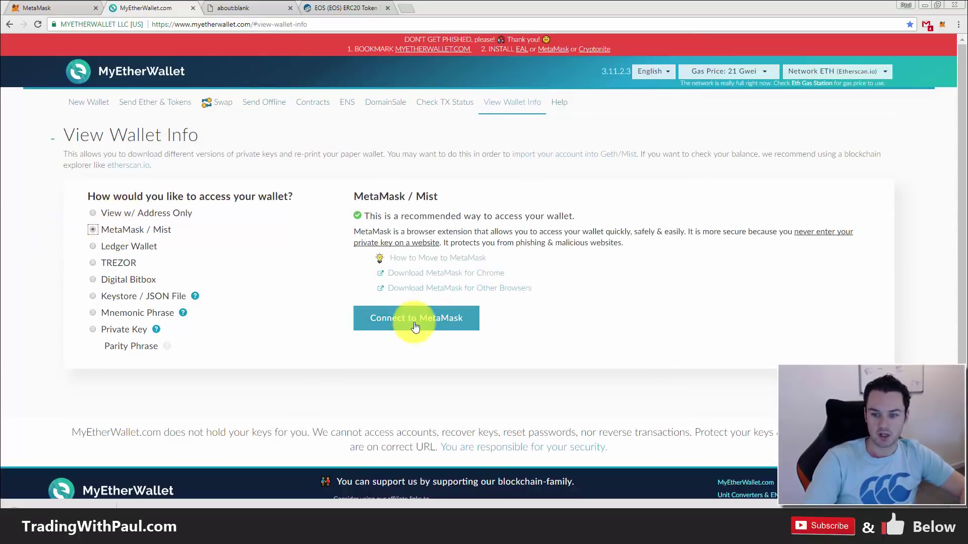
{"action": "left_click", "coordinate": [944, 25]}
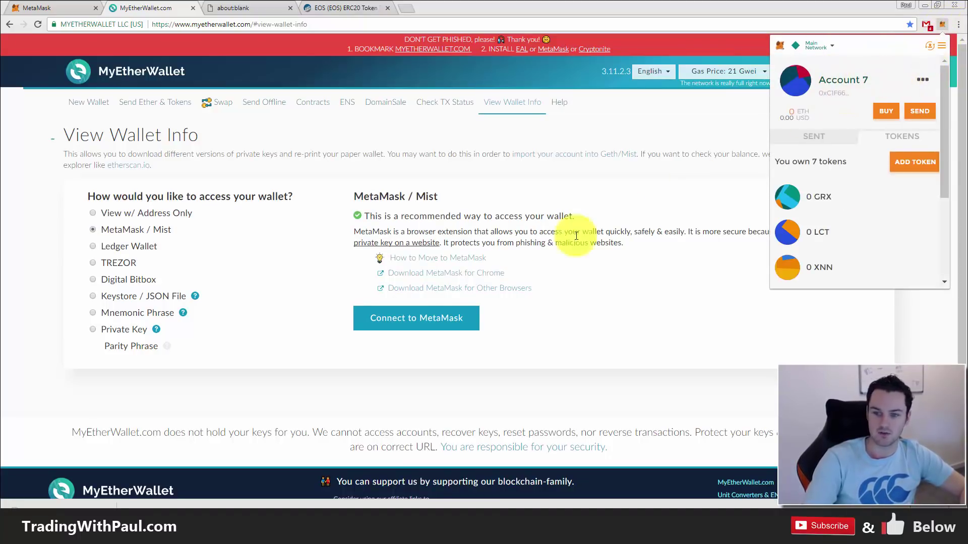
{"action": "left_click", "coordinate": [568, 351]}
{"action": "left_click", "coordinate": [415, 318]}
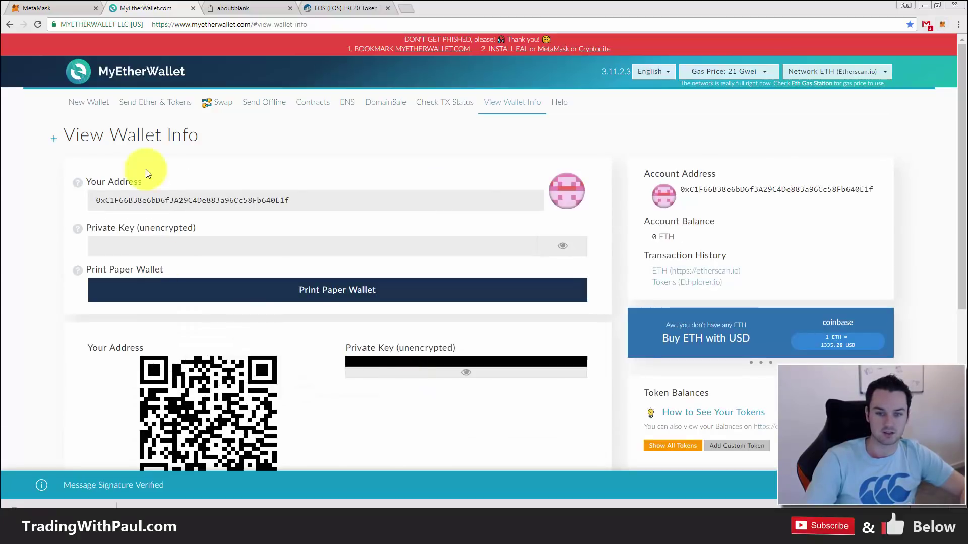
- Expand the access options with the '+' by View Wallet Info, showing MetaMask / Mist selected
{"action": "left_click", "coordinate": [249, 200]}
{"action": "left_click", "coordinate": [423, 184]}
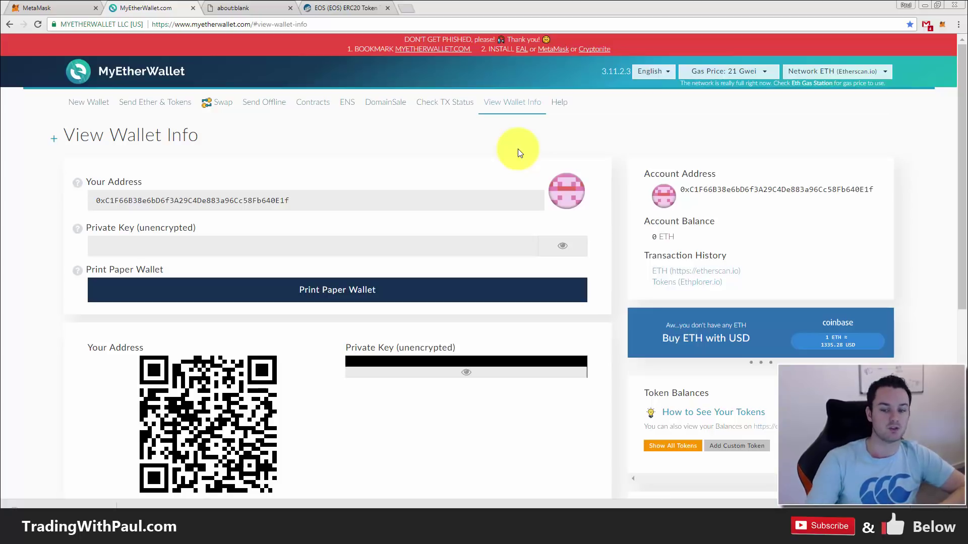
{"action": "left_click", "coordinate": [561, 129]}
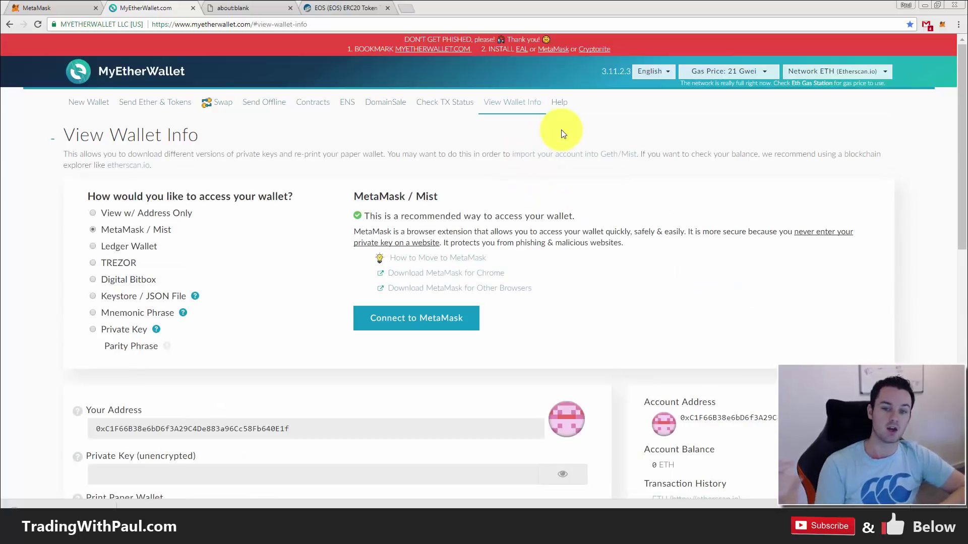